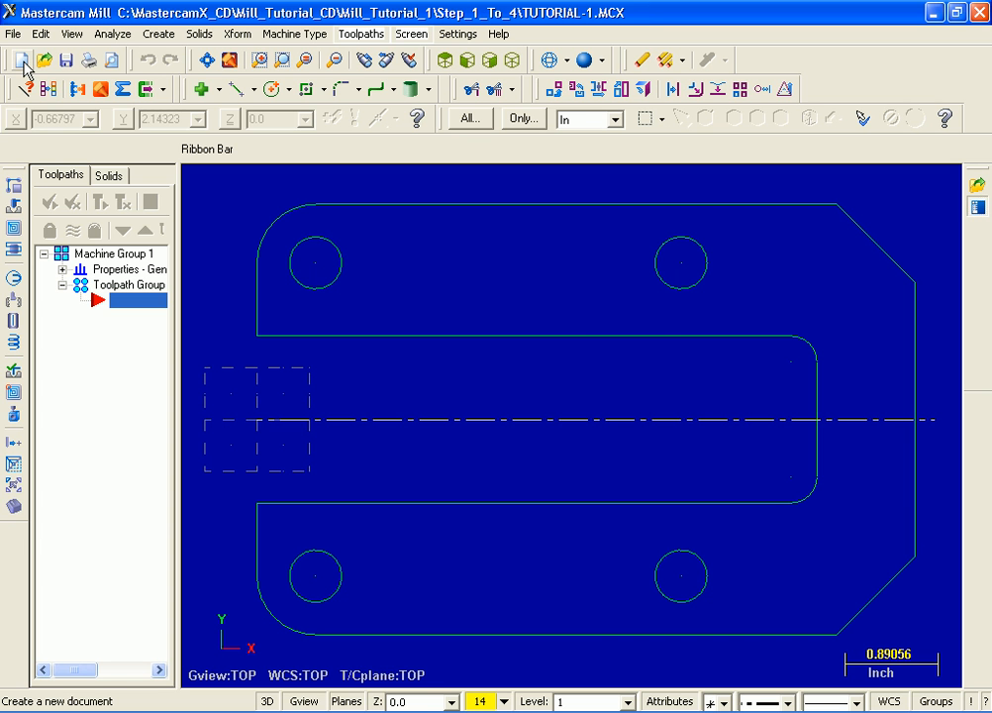
- Create a new empty part file and hide the toolpath and solids manager
{"action": "left_click", "coordinate": [23, 63]}
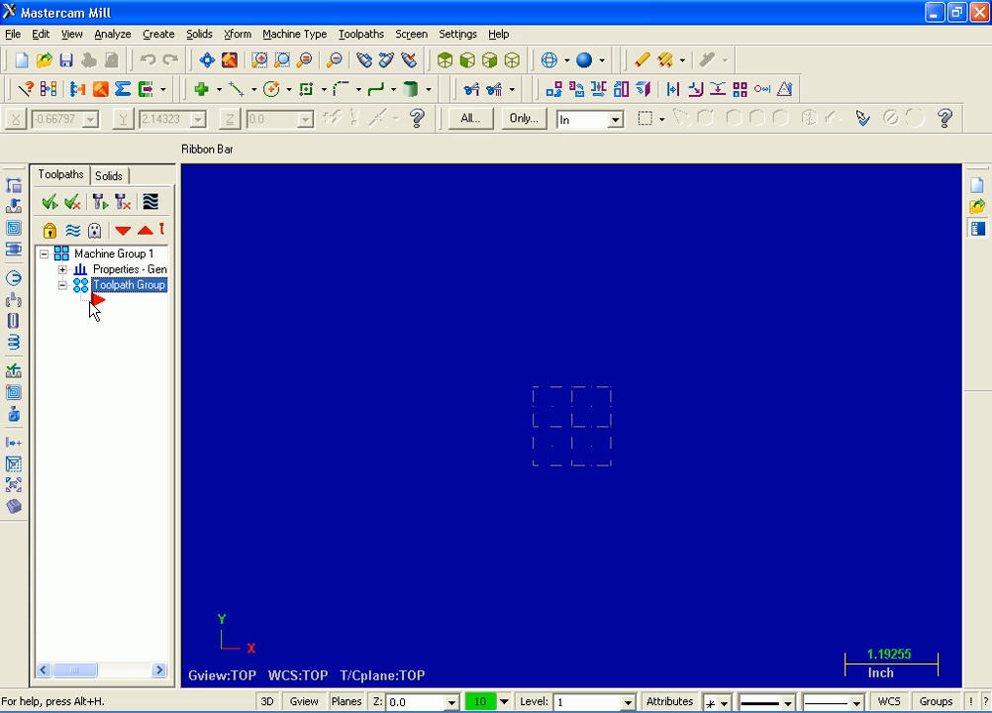
{"action": "key", "text": "alt+o"}
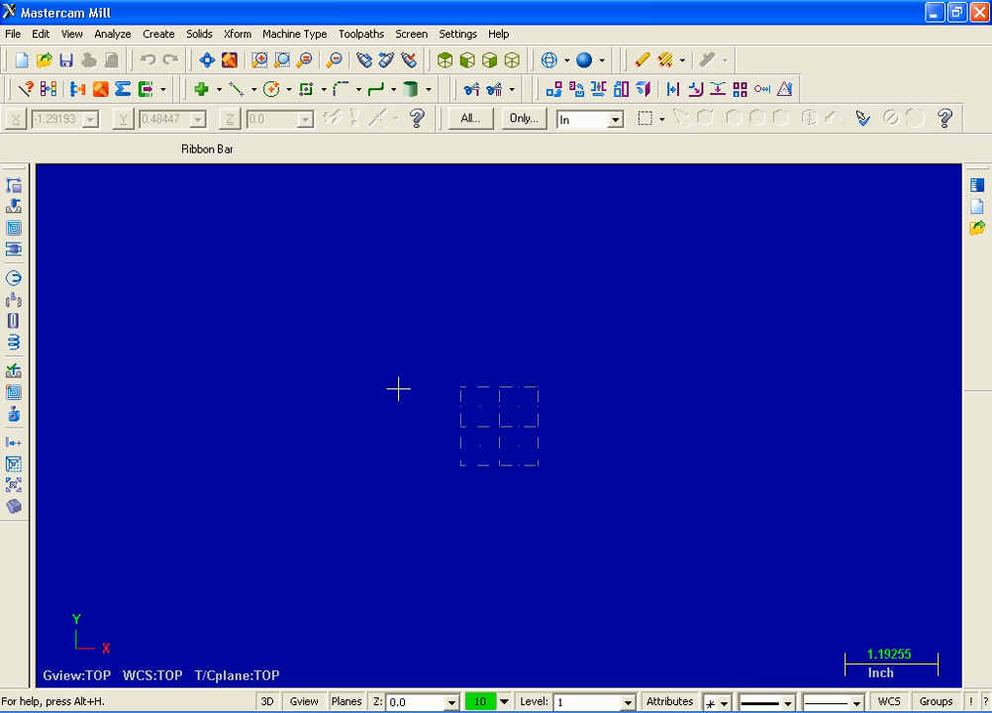
- Create a 6.3 by 2.06 inch rectangular shape by base point, anchored at its upper-left corner on the origin
{"action": "left_click", "coordinate": [157, 35]}
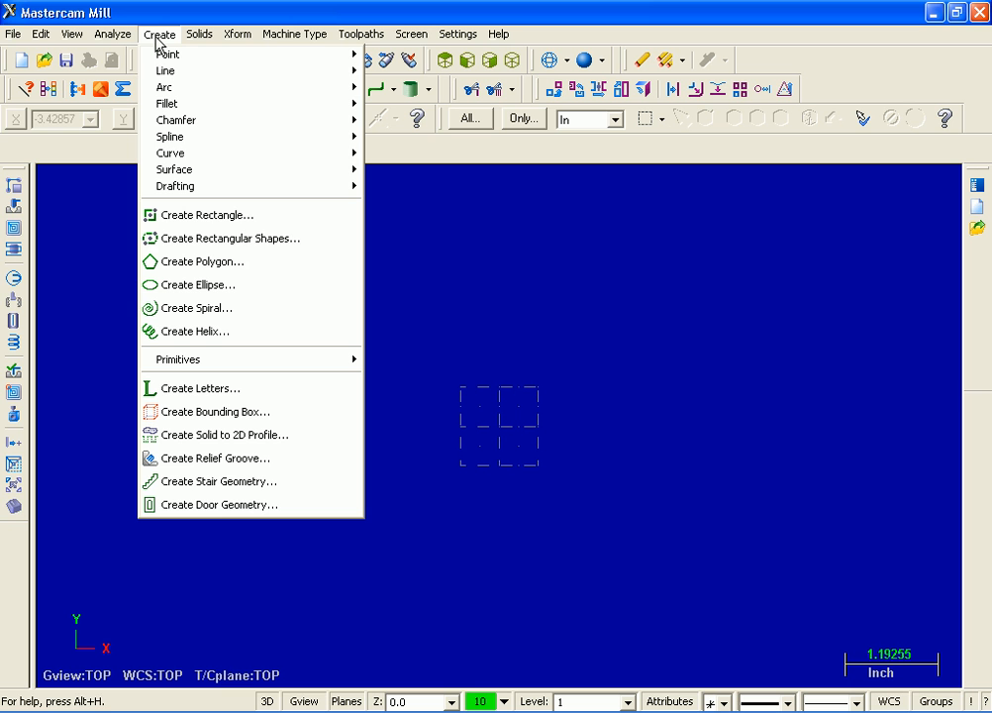
{"action": "left_click", "coordinate": [283, 241]}
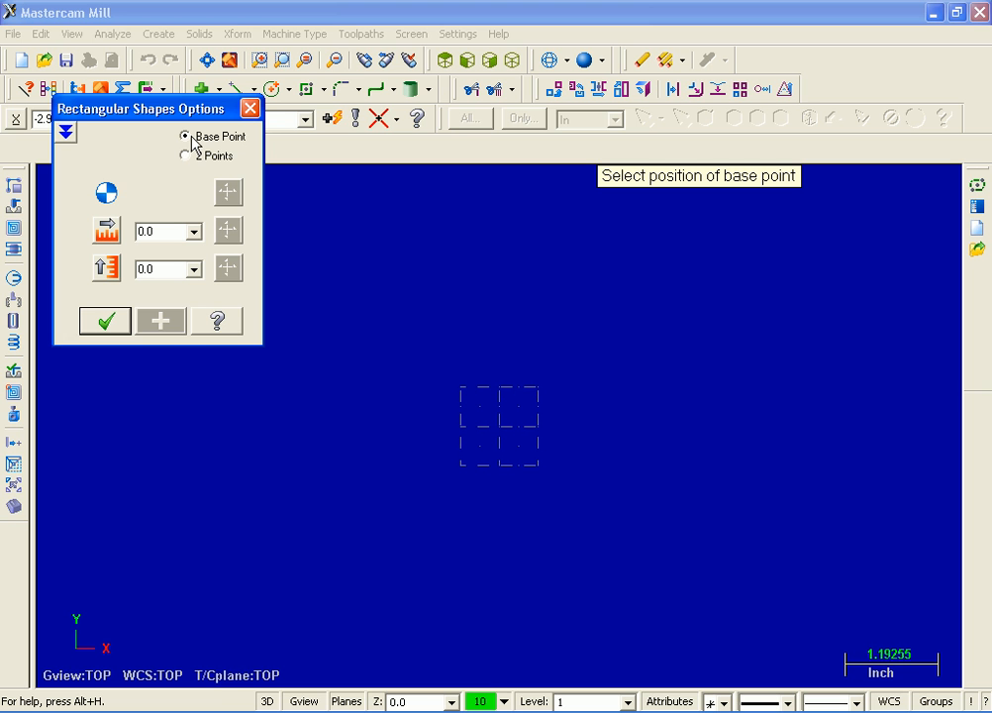
{"action": "double_click", "coordinate": [155, 233]}
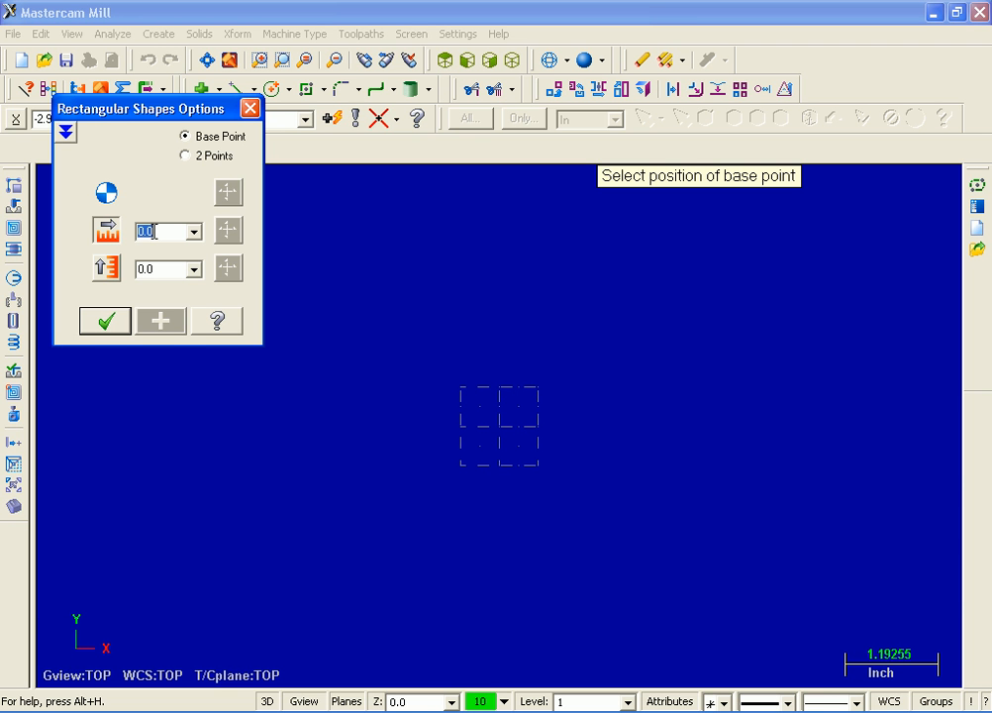
{"action": "type", "text": "6.3"}
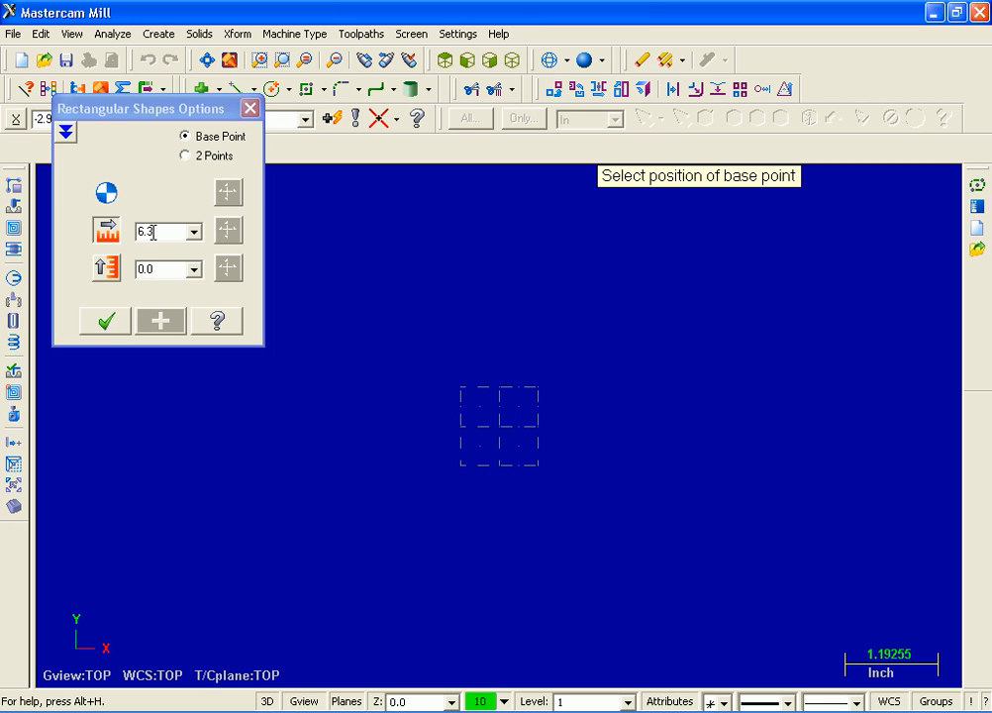
{"action": "left_click", "coordinate": [168, 270]}
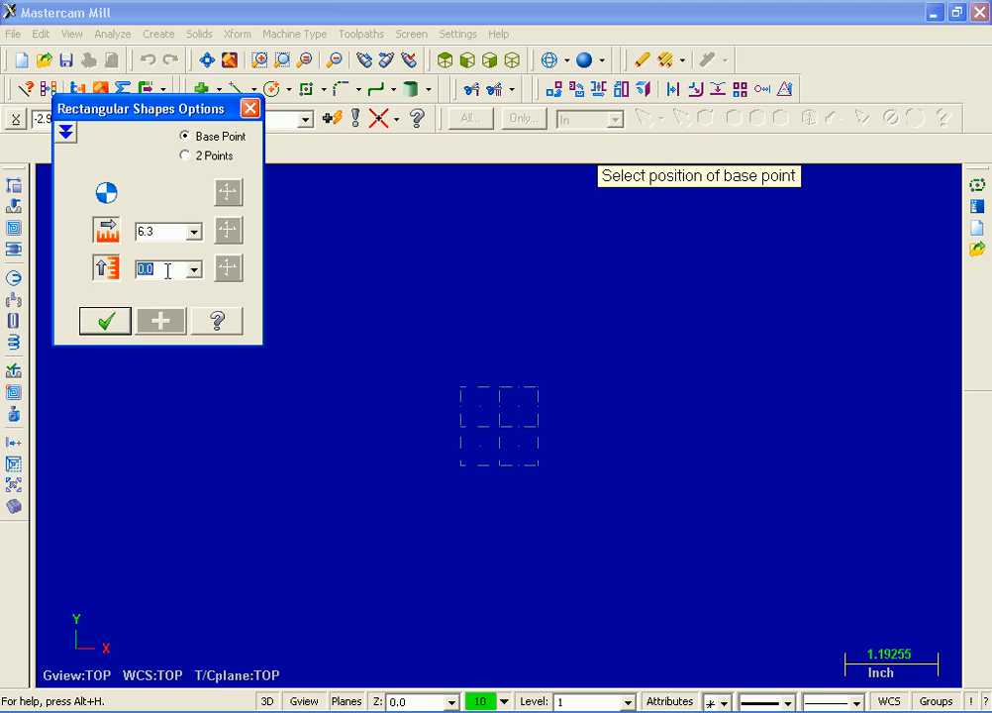
{"action": "type", "text": "2.06"}
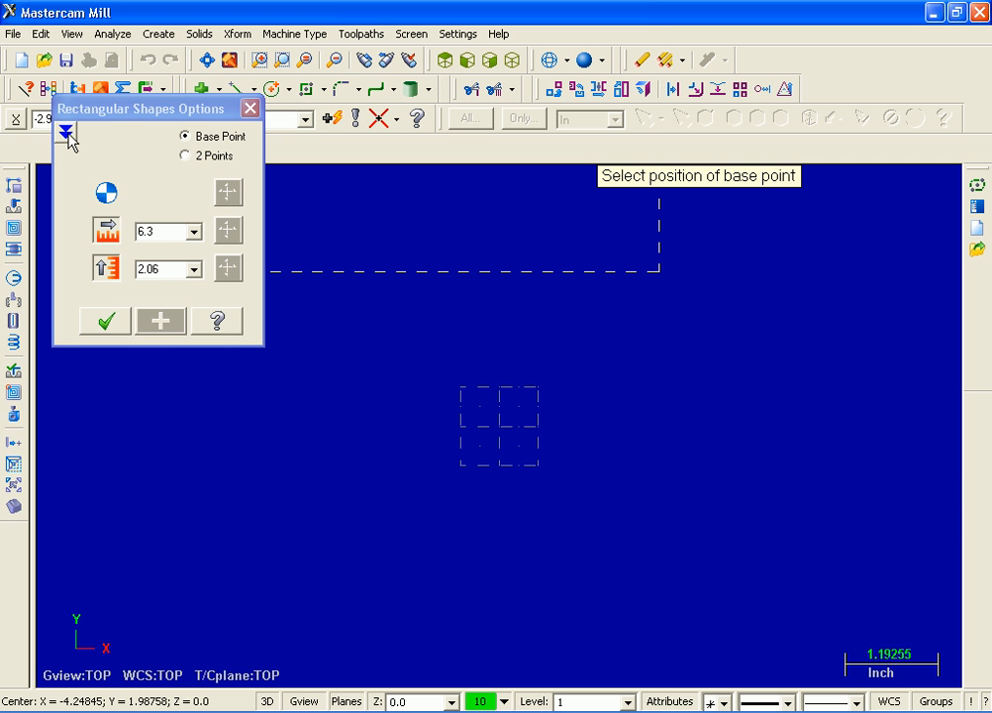
{"action": "left_click", "coordinate": [65, 132]}
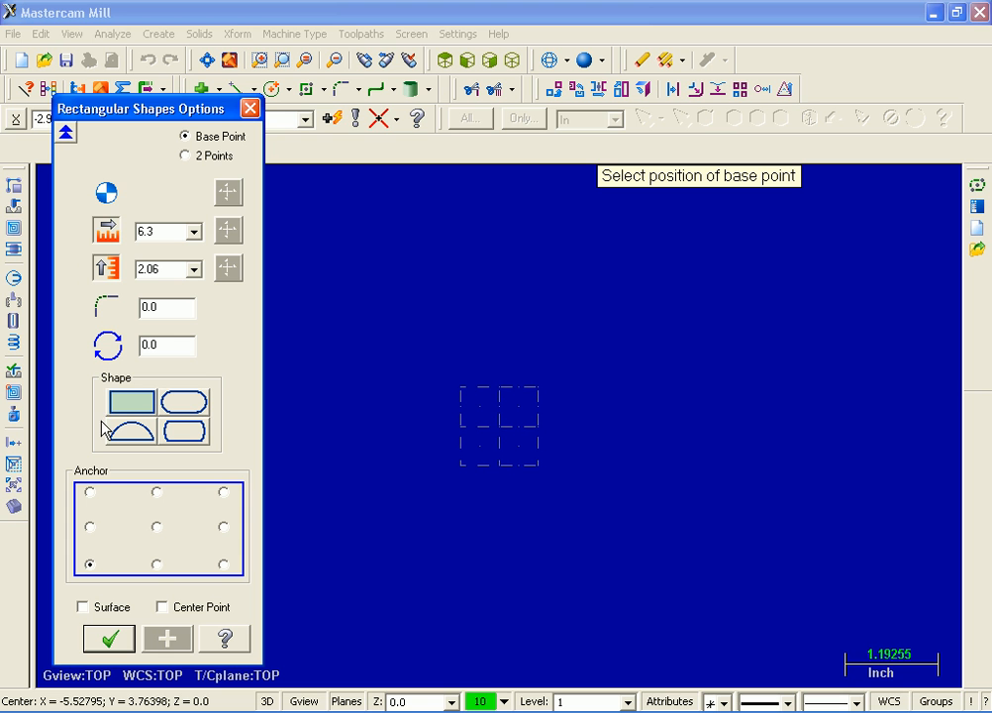
{"action": "left_click", "coordinate": [90, 493]}
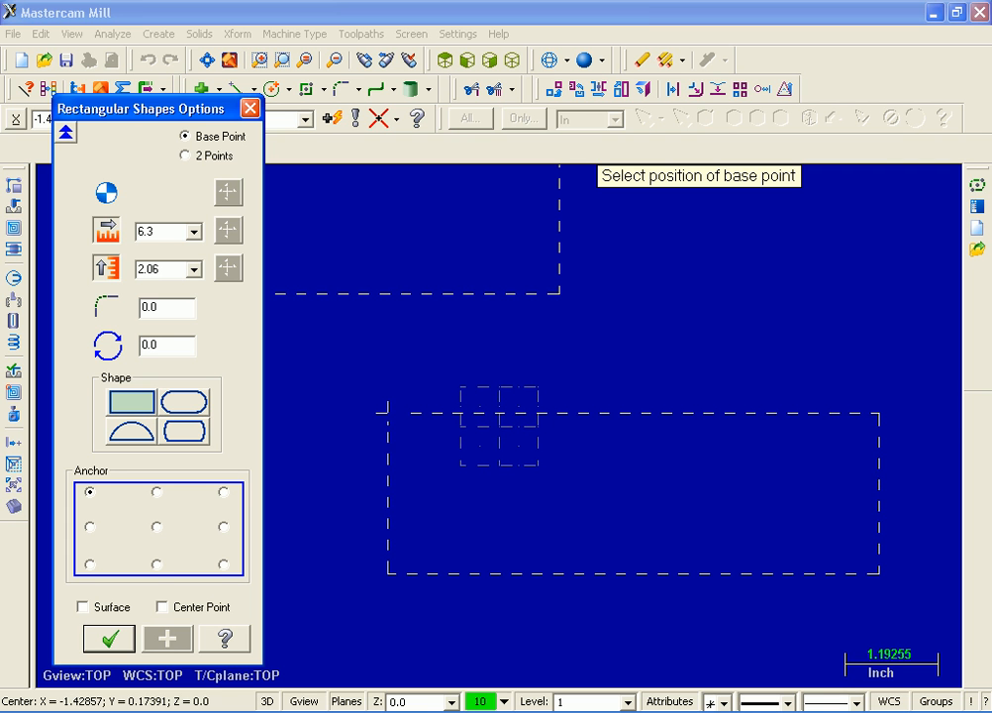
{"action": "left_click", "coordinate": [496, 426]}
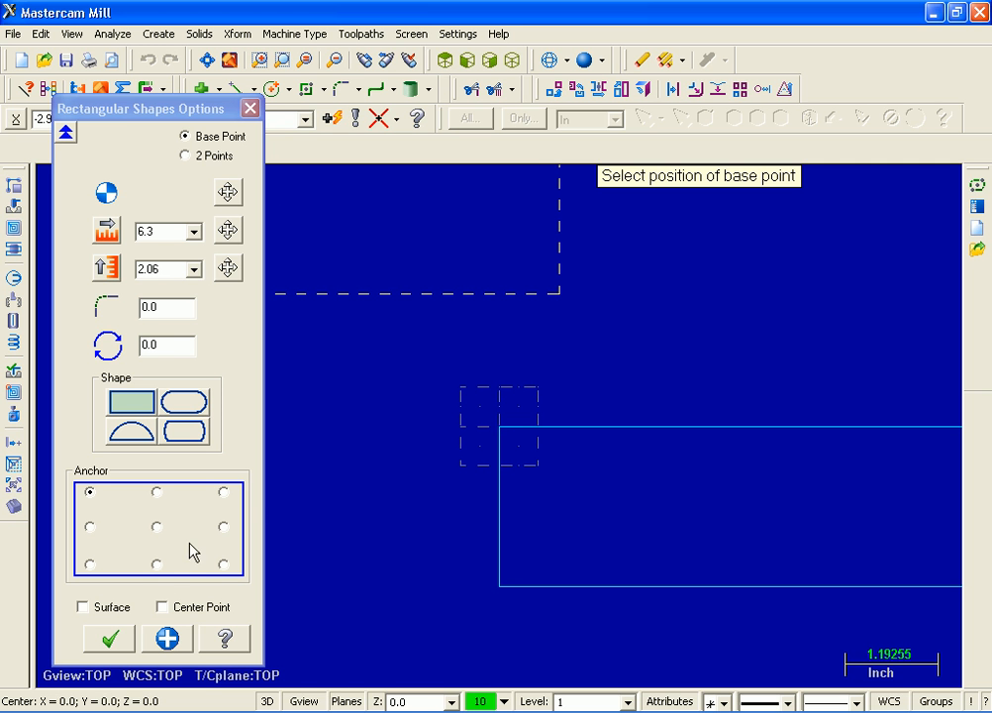
{"action": "left_click", "coordinate": [123, 642]}
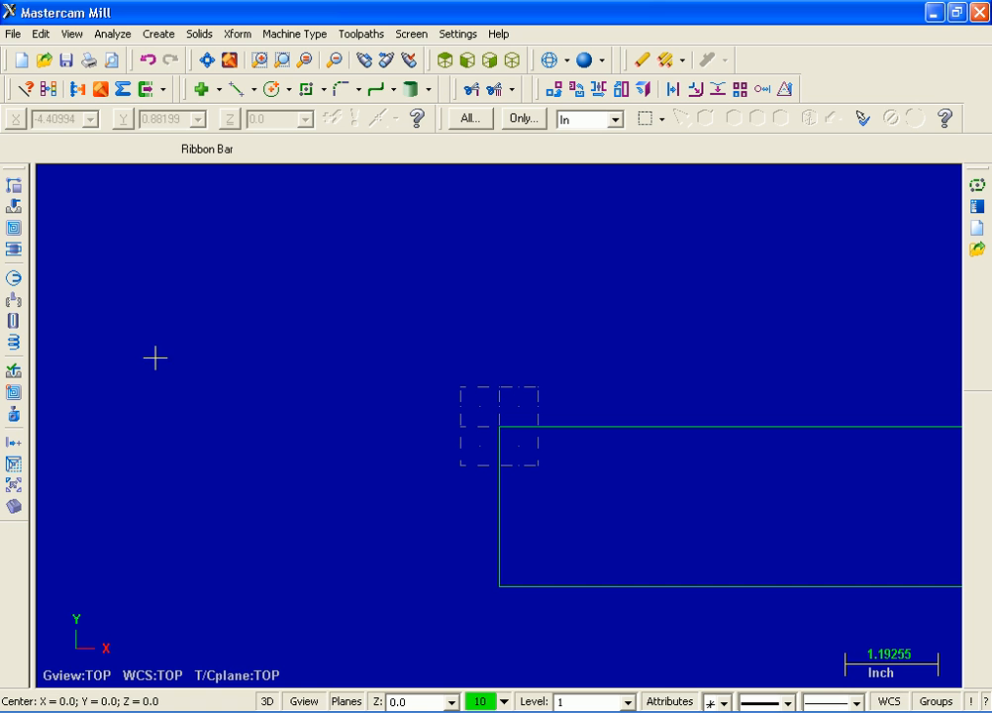
- Create a line parallel to the rectangle's top edge, offset 0.8 inch downward into the rectangle
{"action": "left_click", "coordinate": [211, 63]}
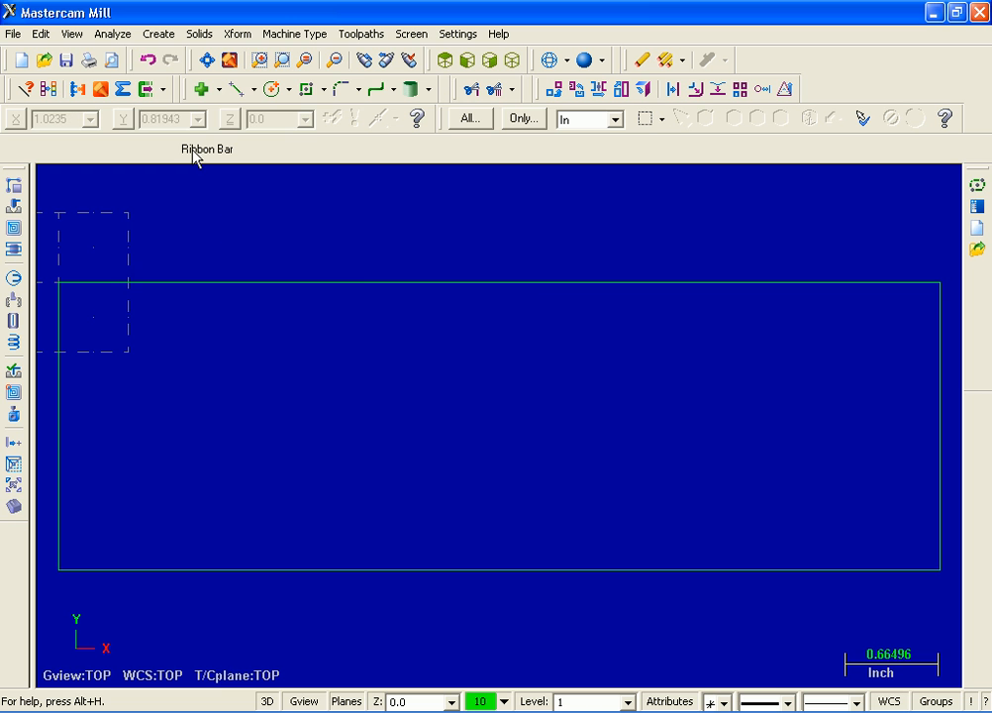
{"action": "left_click", "coordinate": [156, 38]}
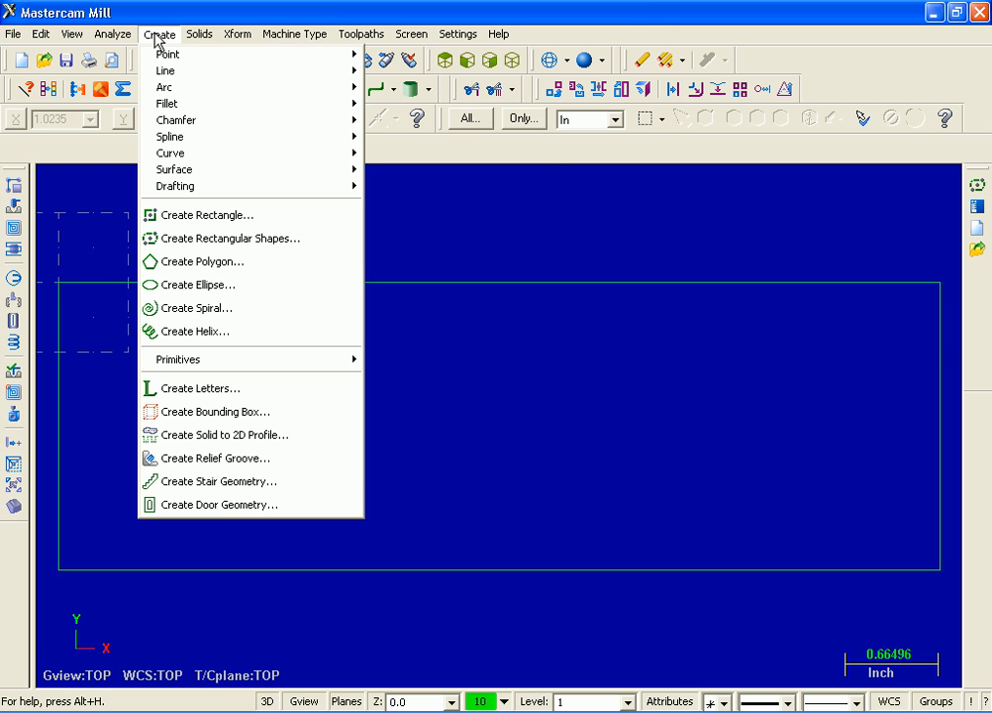
{"action": "mouse_move", "coordinate": [191, 74]}
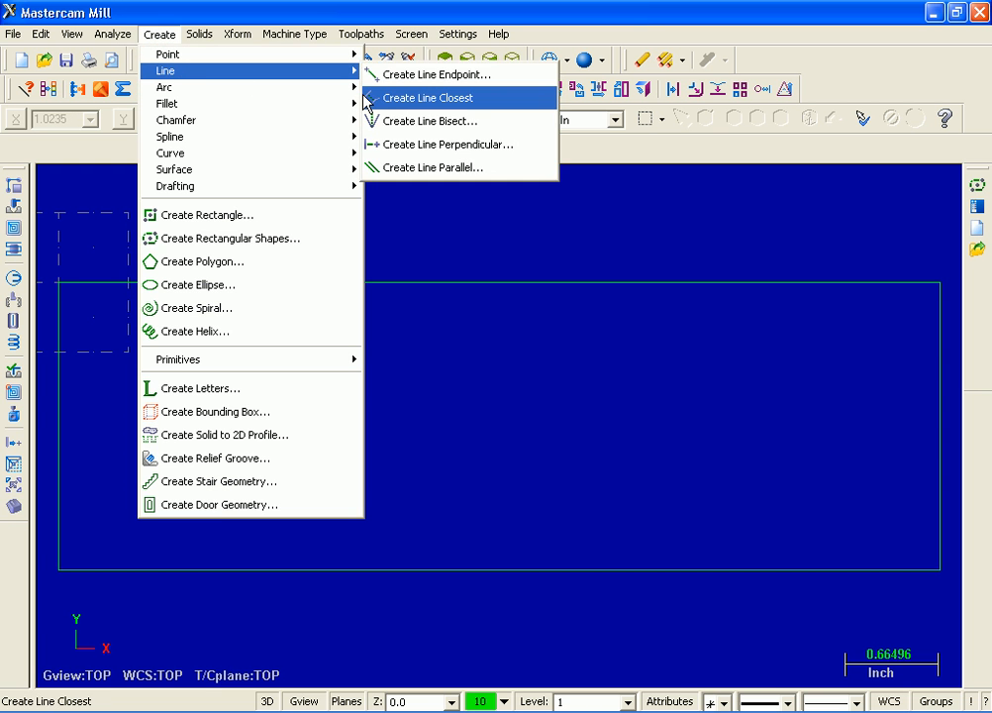
{"action": "left_click", "coordinate": [492, 174]}
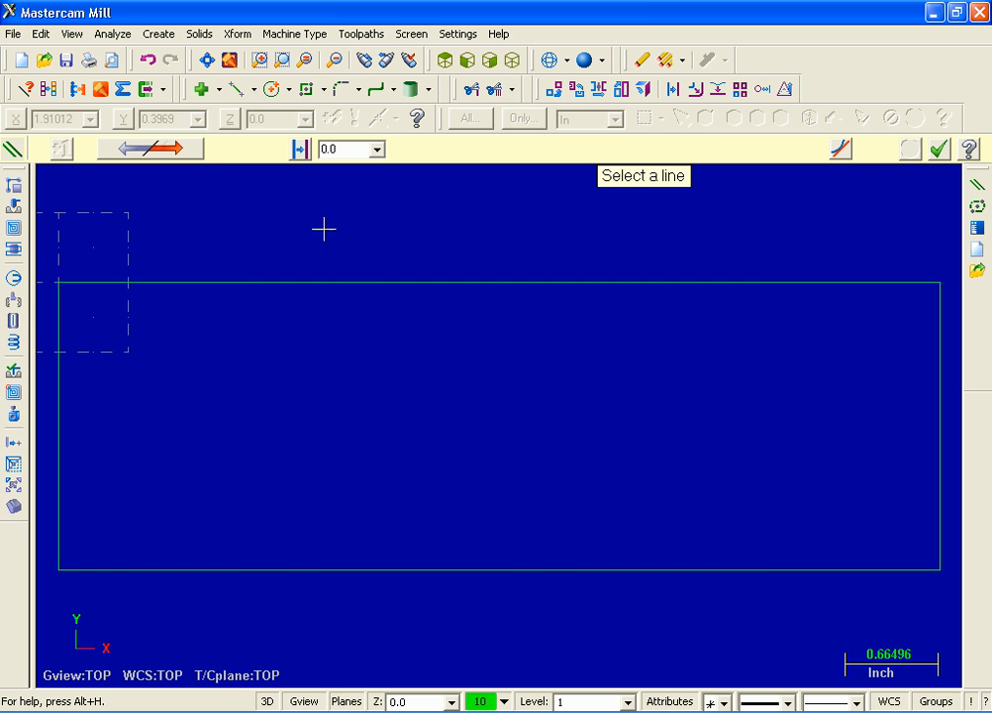
{"action": "left_click", "coordinate": [260, 284]}
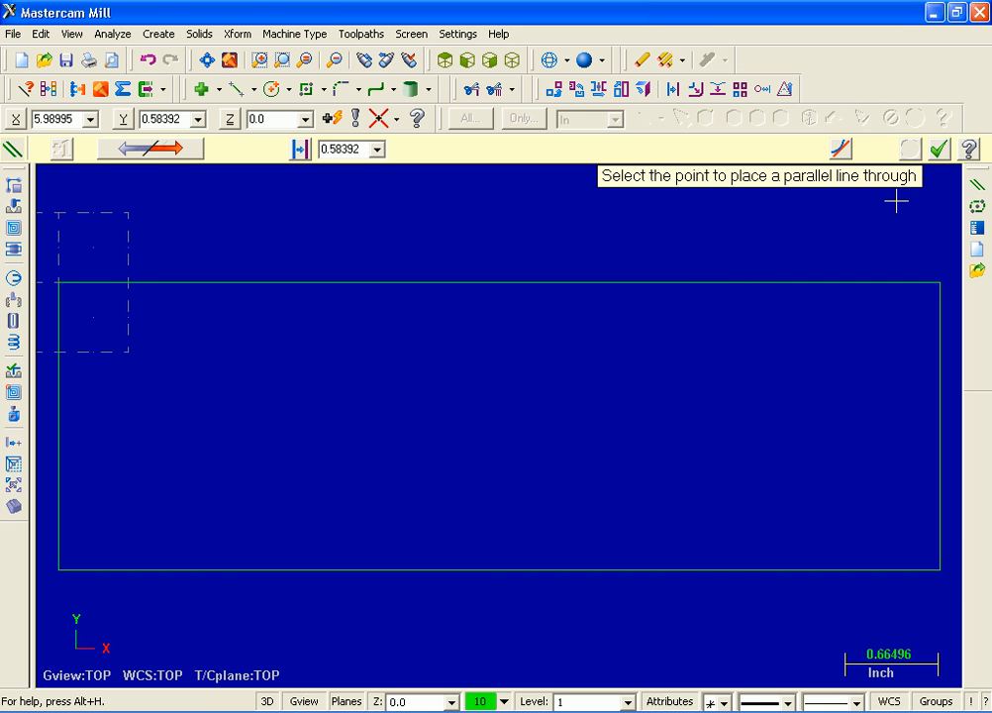
{"action": "left_click", "coordinate": [327, 324]}
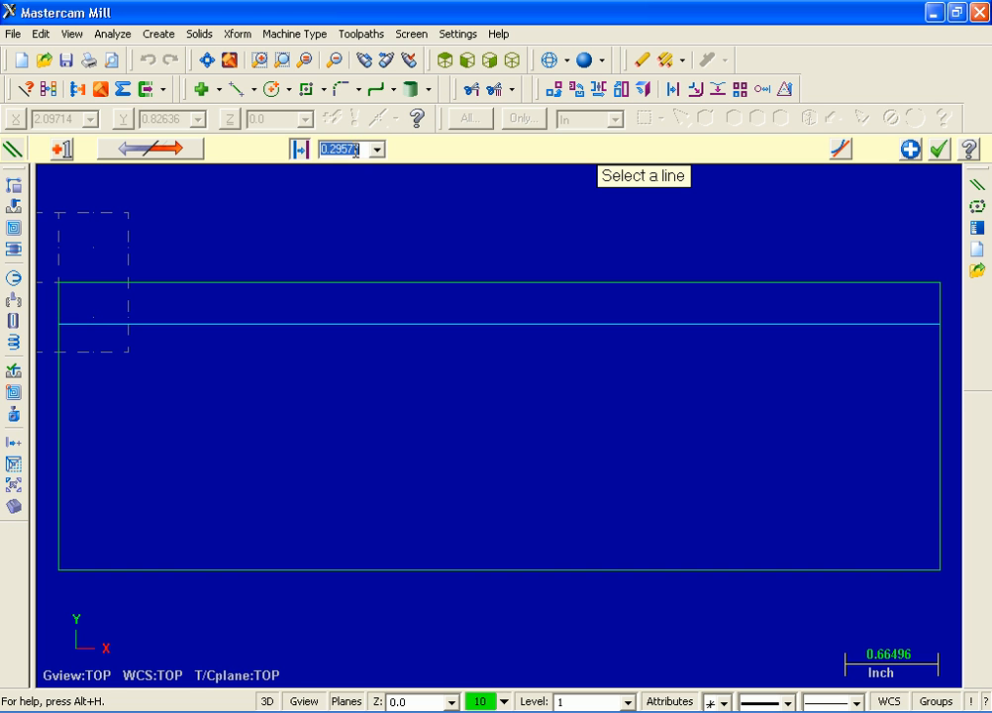
{"action": "key", "text": "BackSpace"}
{"action": "type", "text": "0.8"}
{"action": "key", "text": "Return"}
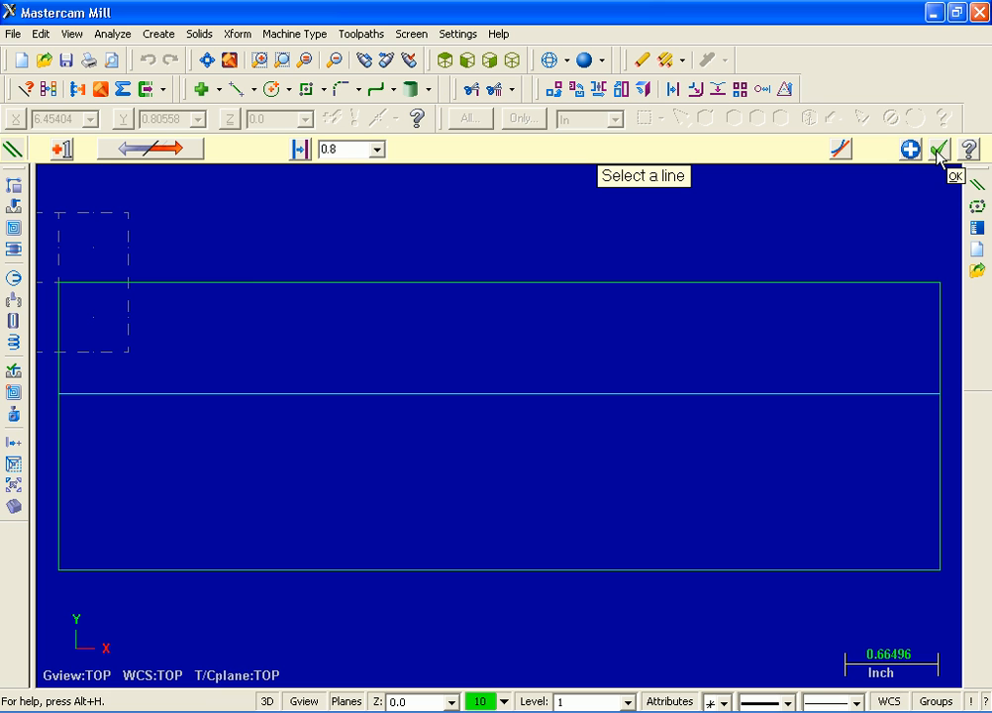
{"action": "left_click", "coordinate": [908, 150]}
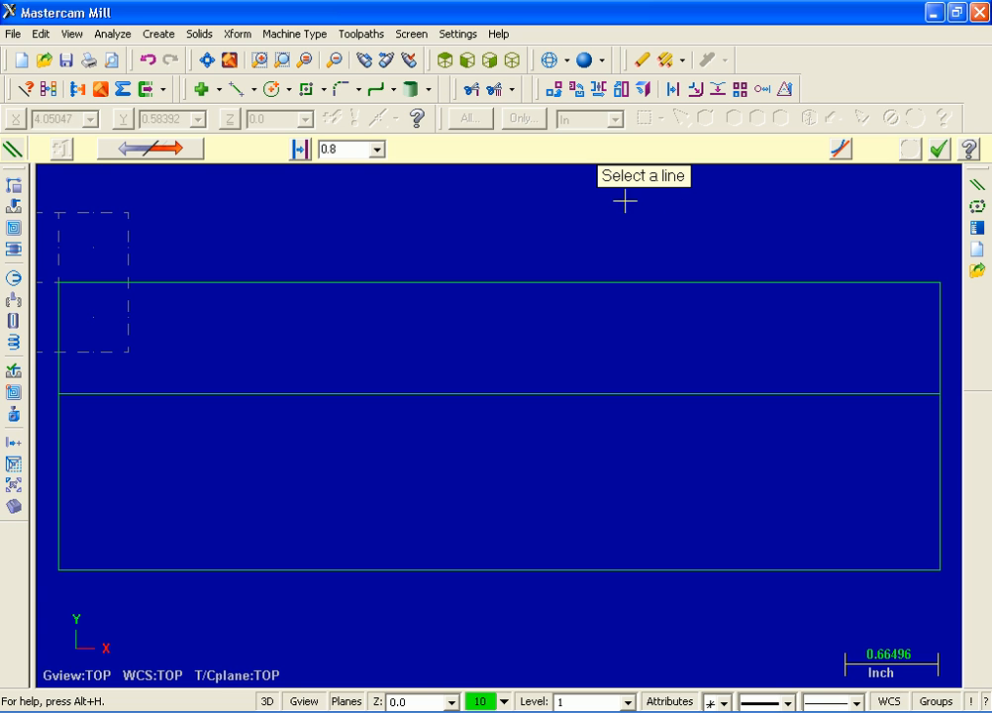
- Create a line parallel to the rectangle's right edge, offset 0.94 inch inward
{"action": "left_click", "coordinate": [933, 450]}
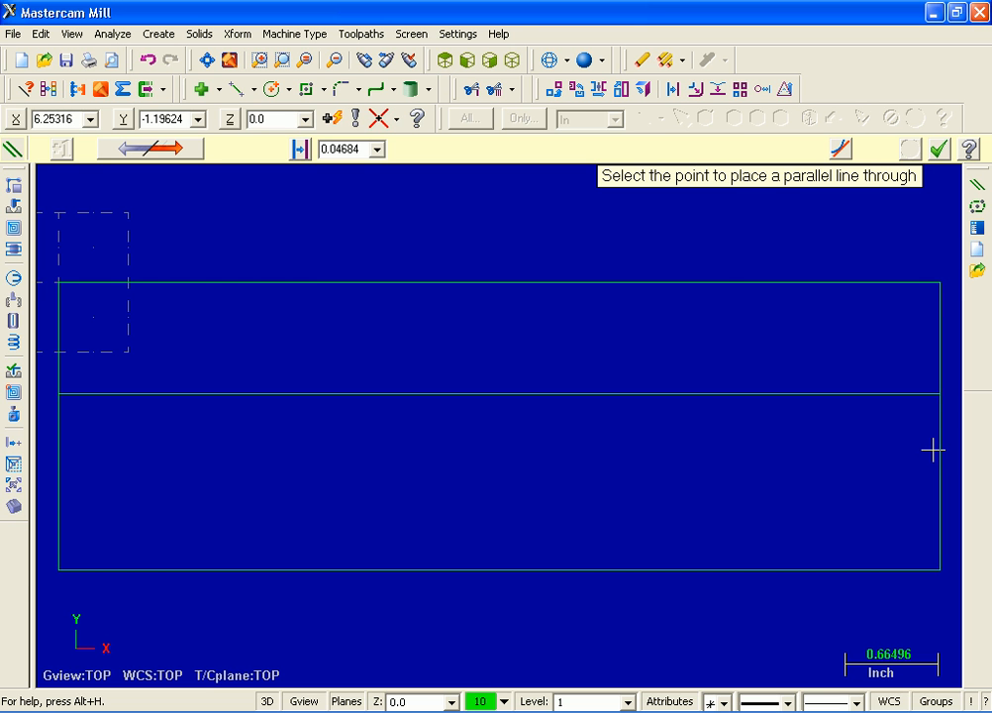
{"action": "left_click", "coordinate": [802, 458]}
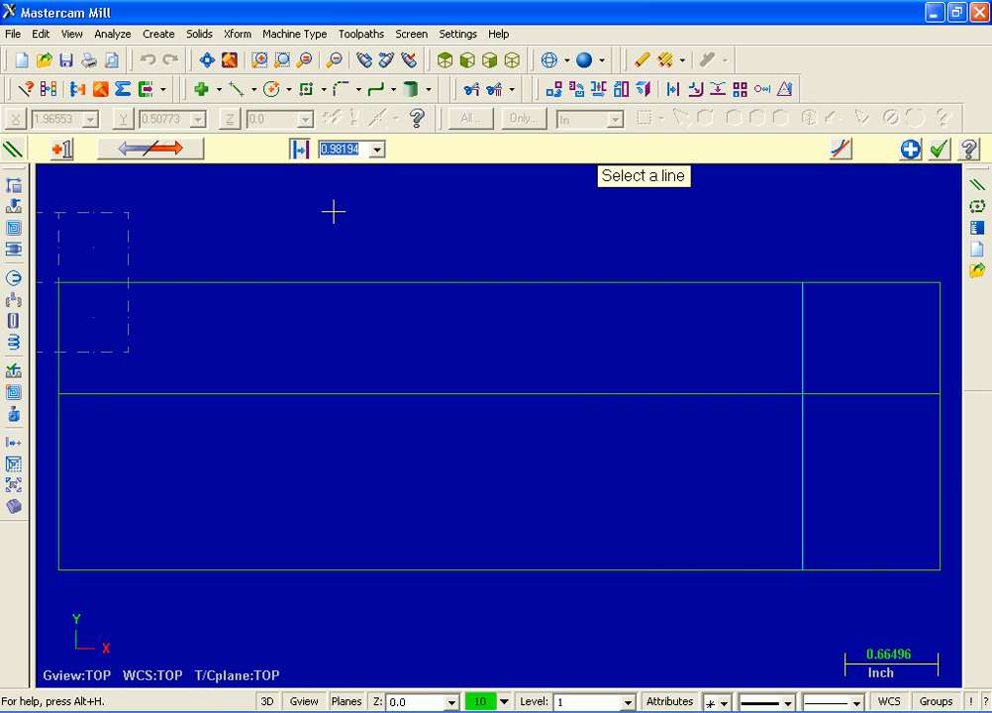
{"action": "type", "text": ".94"}
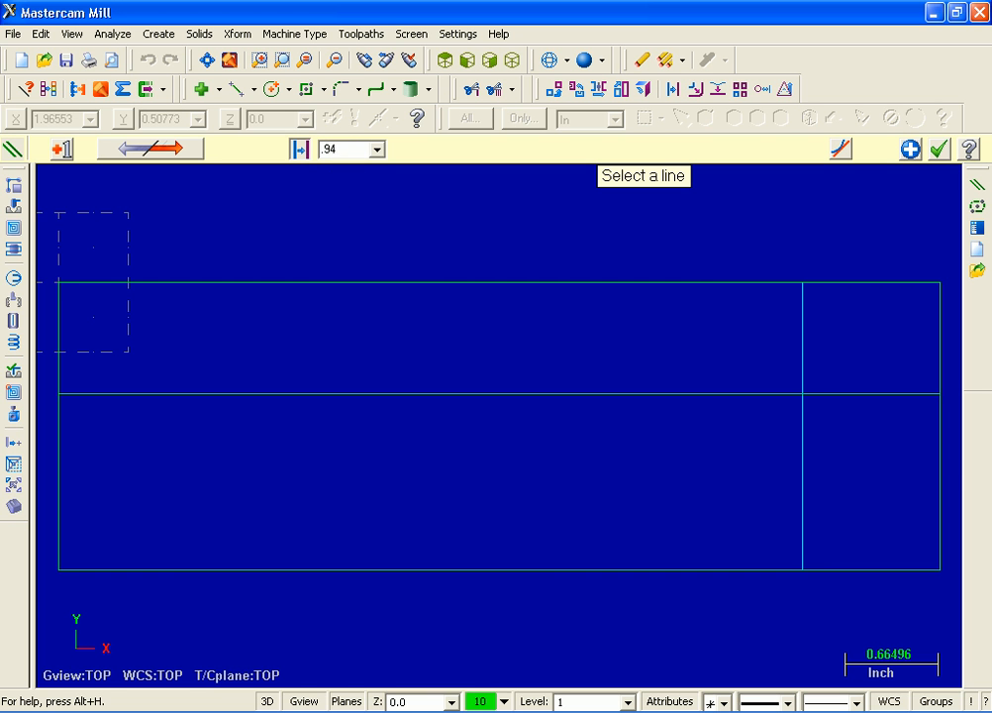
{"action": "key", "text": "Return"}
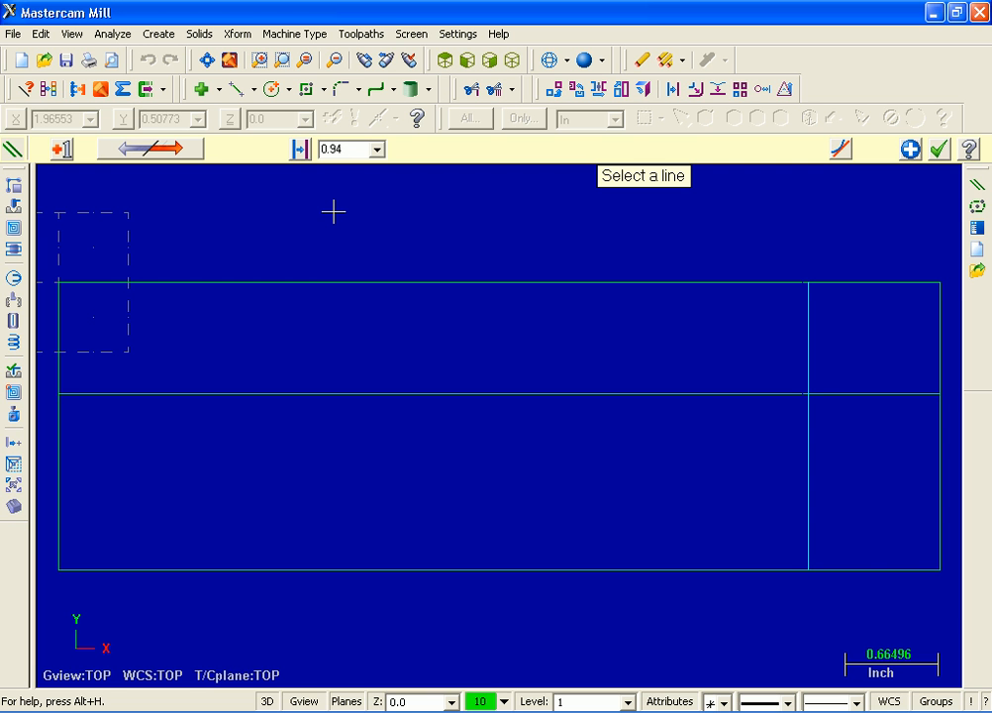
{"action": "left_click", "coordinate": [940, 151]}
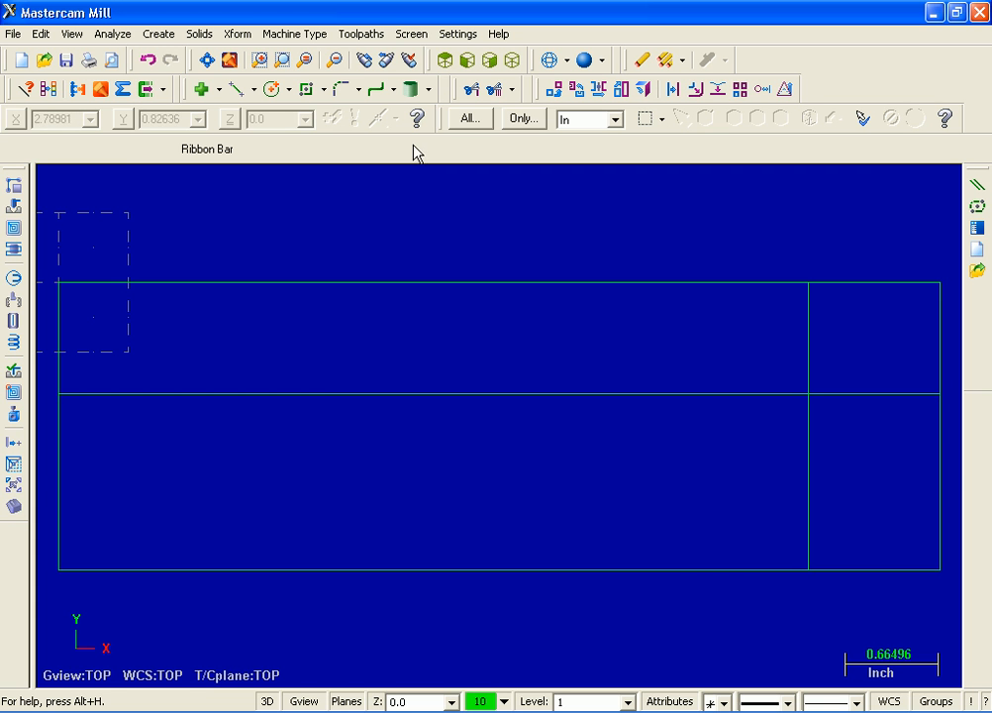
- Trim the rectangle's left edge to the inner horizontal line, keeping the part below it
{"action": "left_click", "coordinate": [41, 35]}
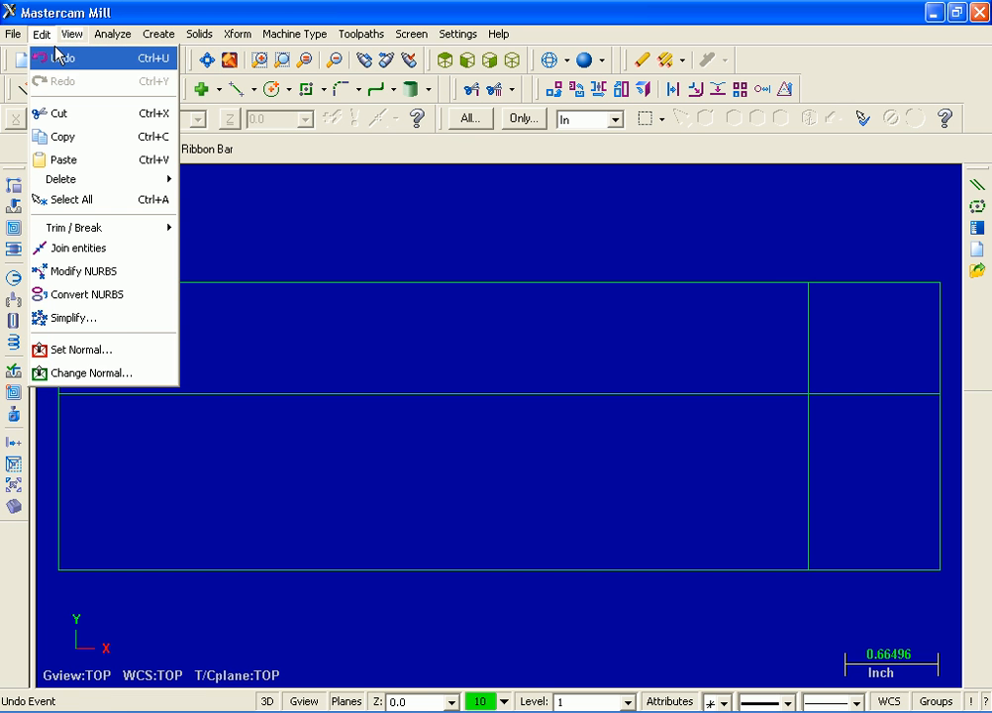
{"action": "mouse_move", "coordinate": [91, 226]}
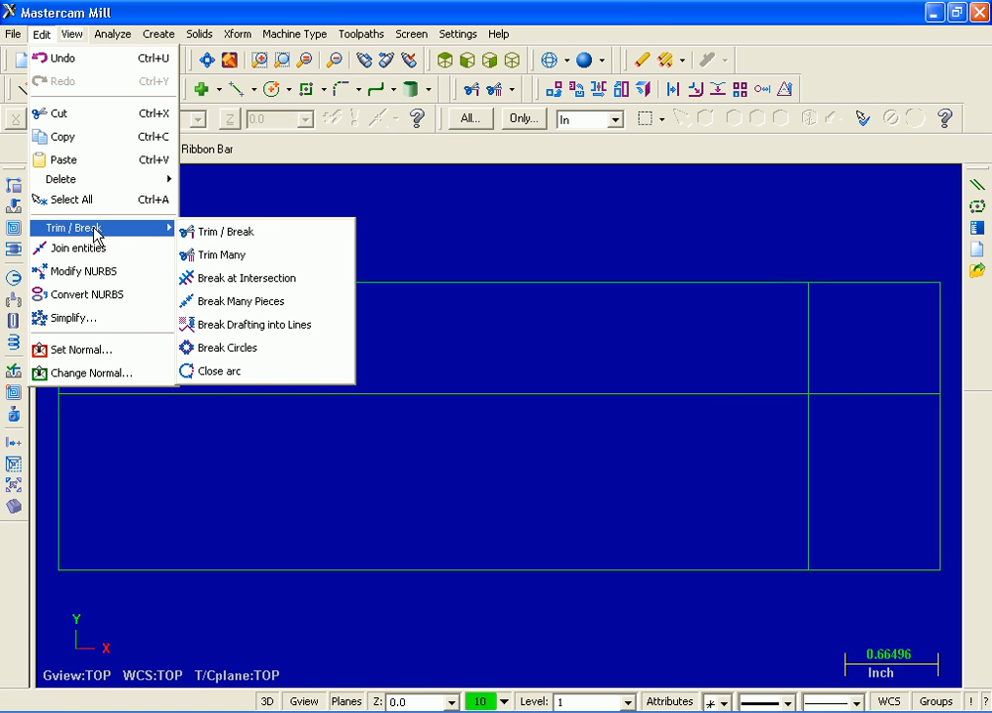
{"action": "left_click", "coordinate": [225, 232]}
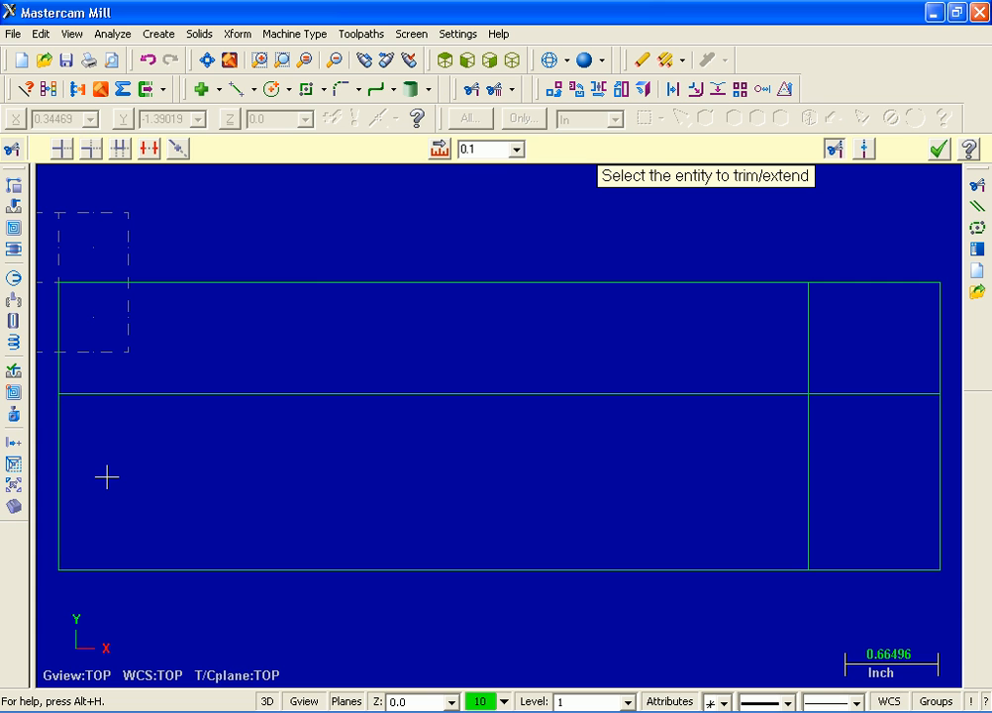
{"action": "left_click", "coordinate": [61, 444]}
{"action": "left_click", "coordinate": [127, 395]}
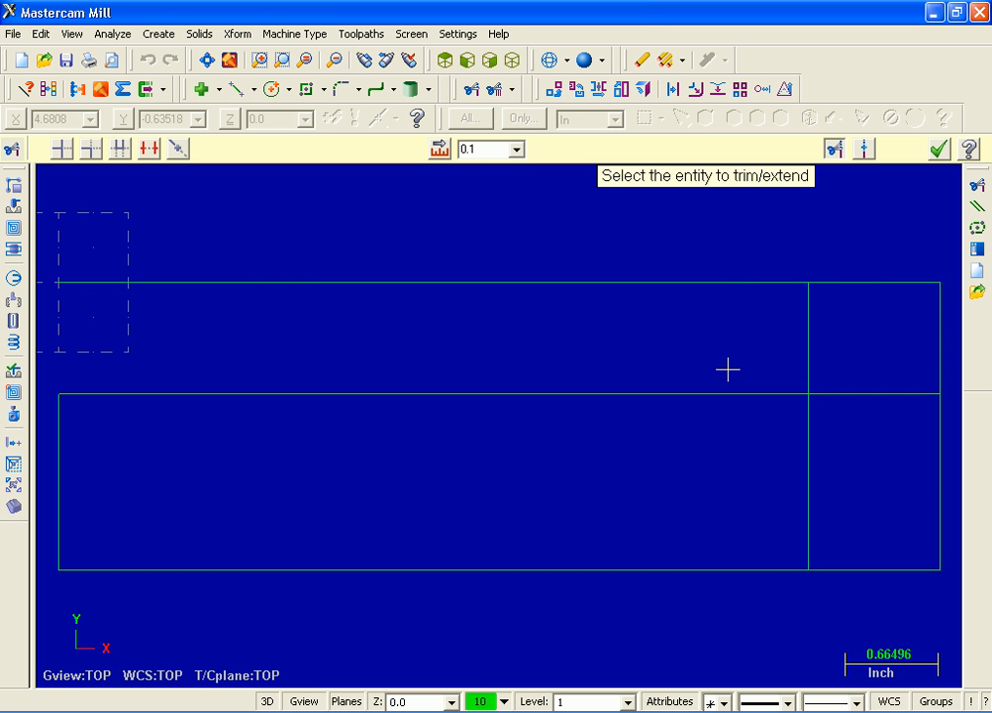
- Trim the rectangle's top edge to the inner vertical line, keeping the short part to its right
{"action": "left_click", "coordinate": [876, 286]}
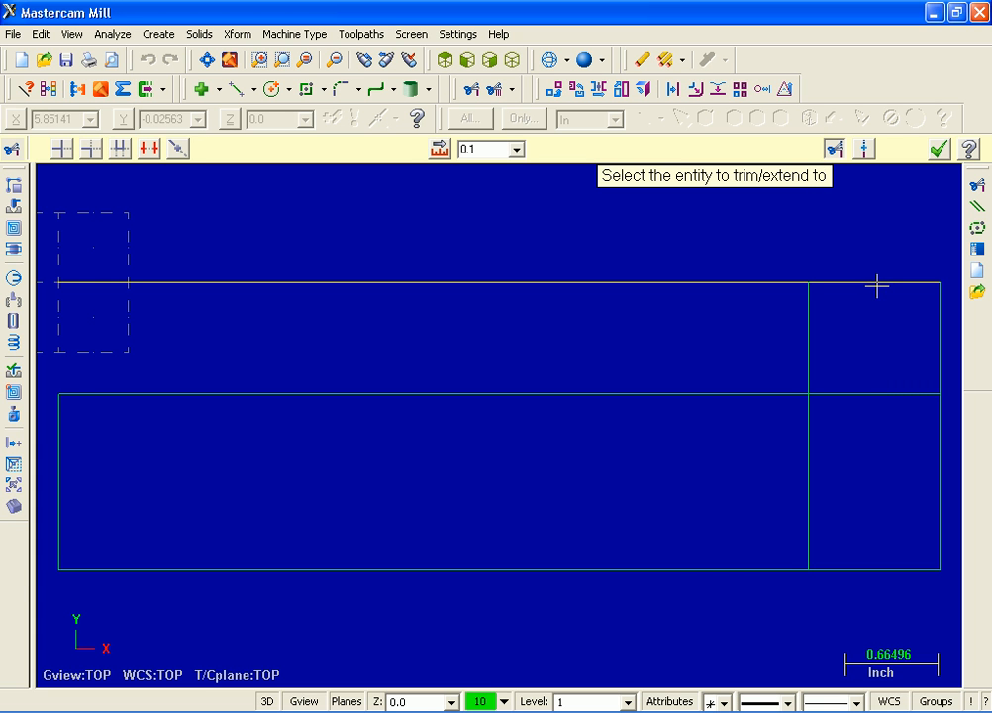
{"action": "left_click", "coordinate": [817, 451]}
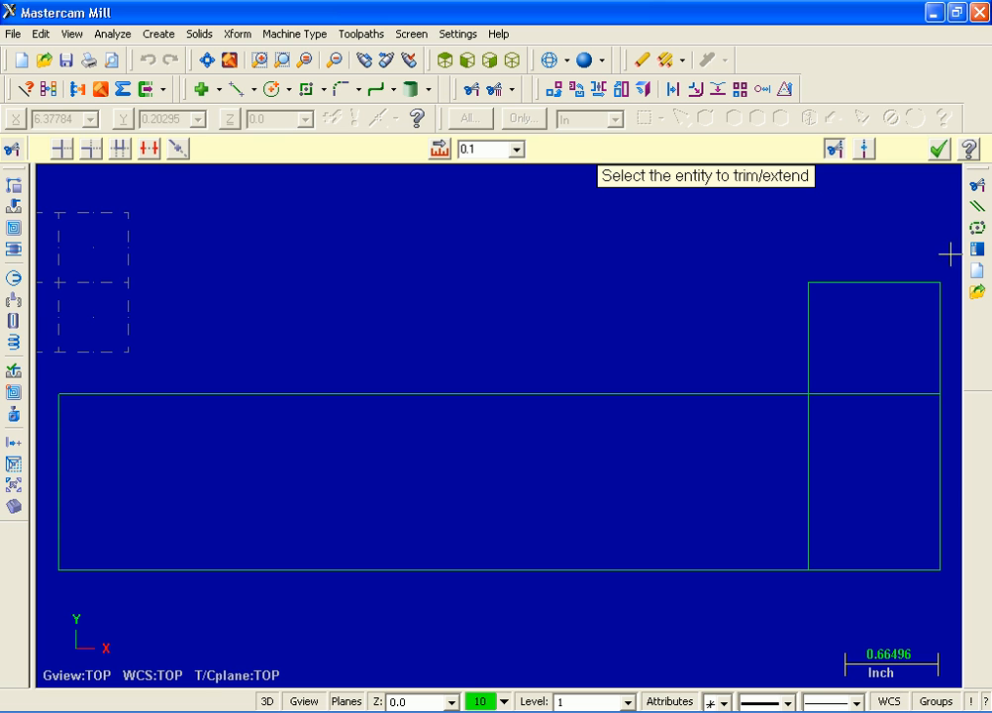
{"action": "left_click", "coordinate": [939, 151]}
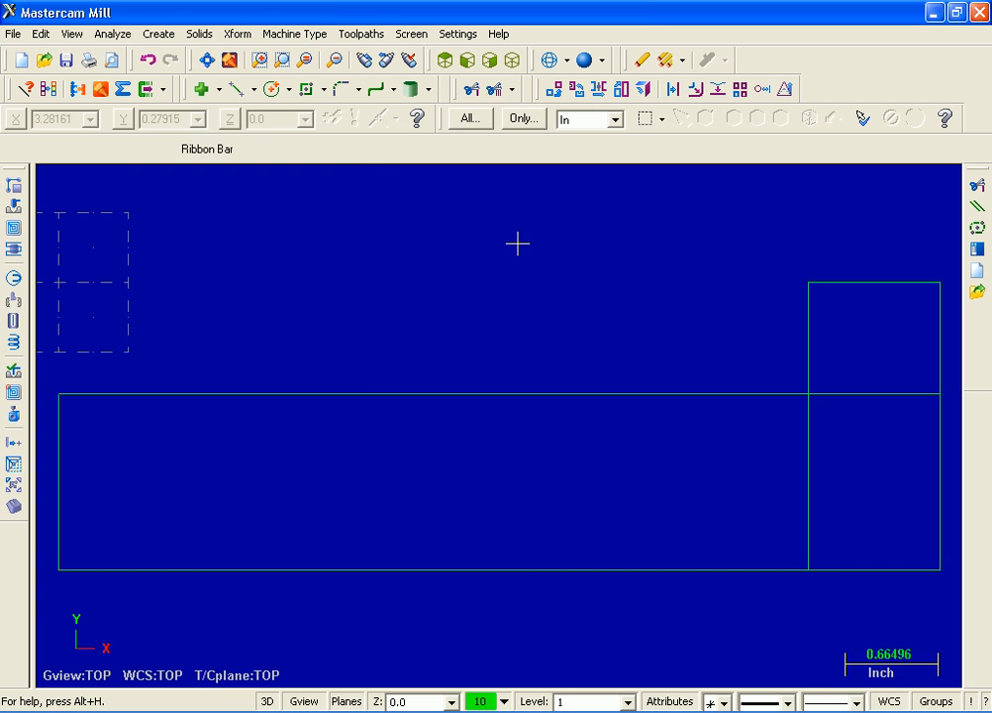
- Fillet the inner corner between the inner vertical line and the inner horizontal line with a 0.25 inch radius, trimming both
{"action": "left_click", "coordinate": [154, 37]}
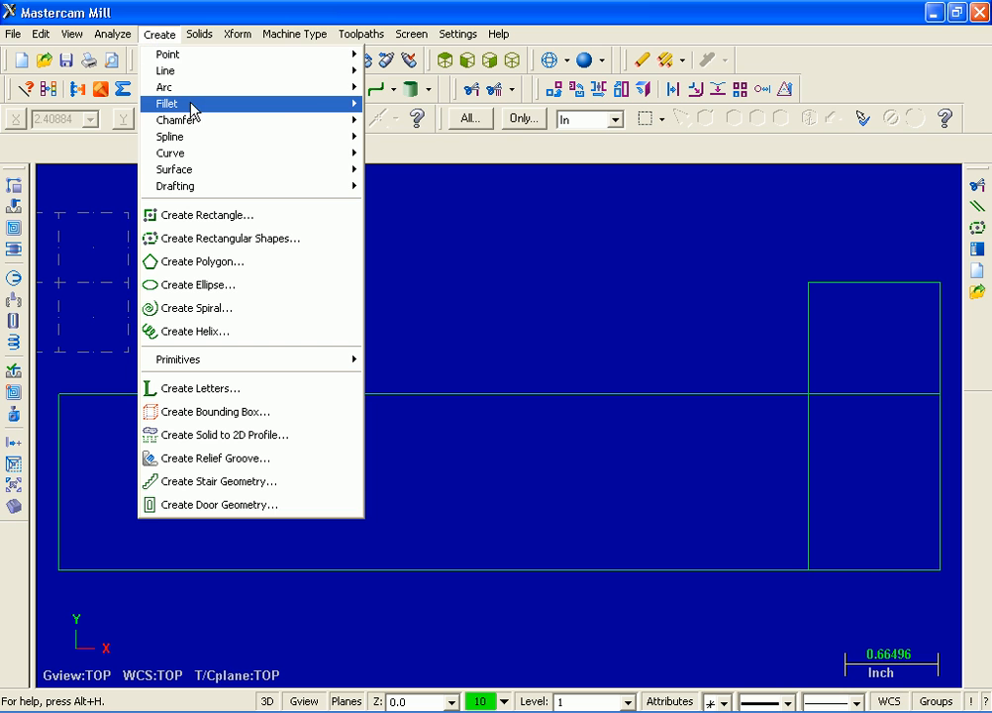
{"action": "mouse_move", "coordinate": [282, 111]}
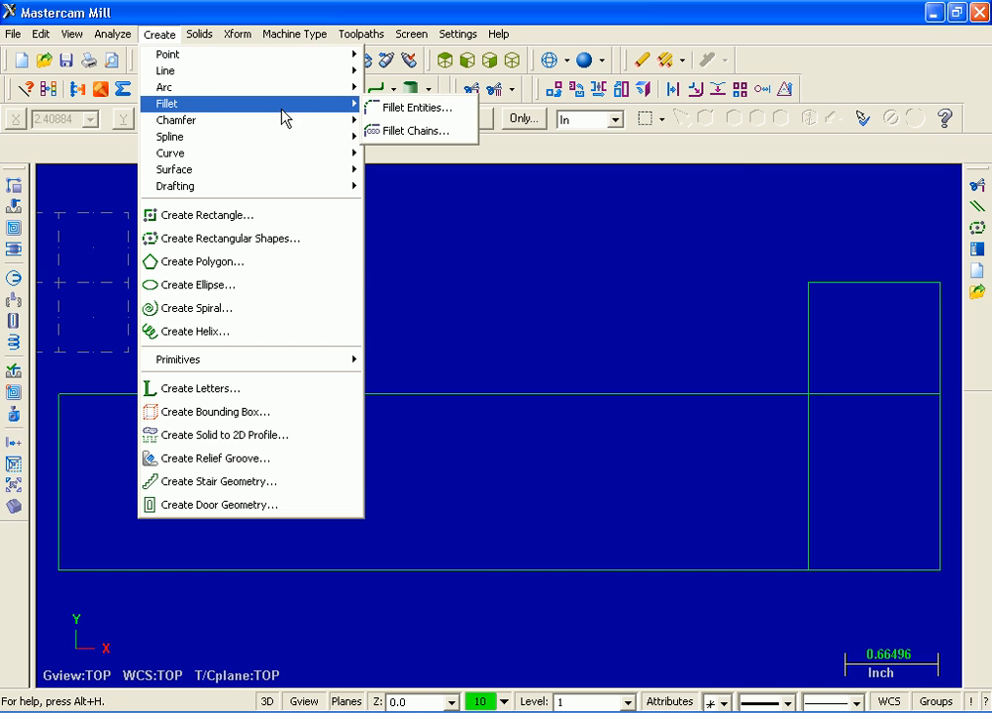
{"action": "left_click", "coordinate": [388, 109]}
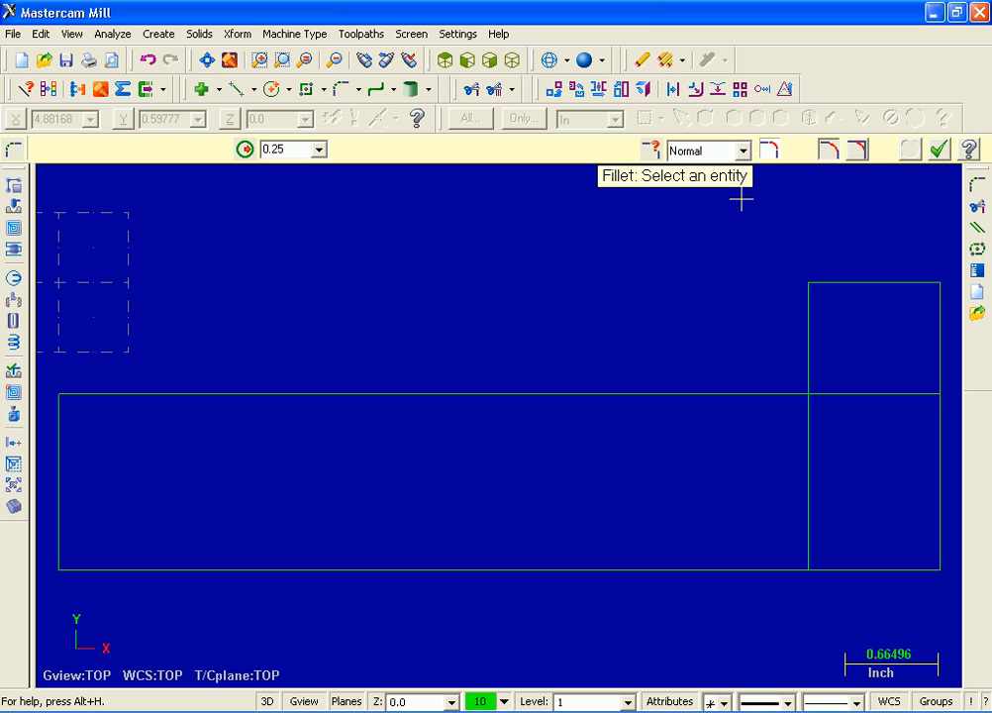
{"action": "left_click", "coordinate": [807, 347]}
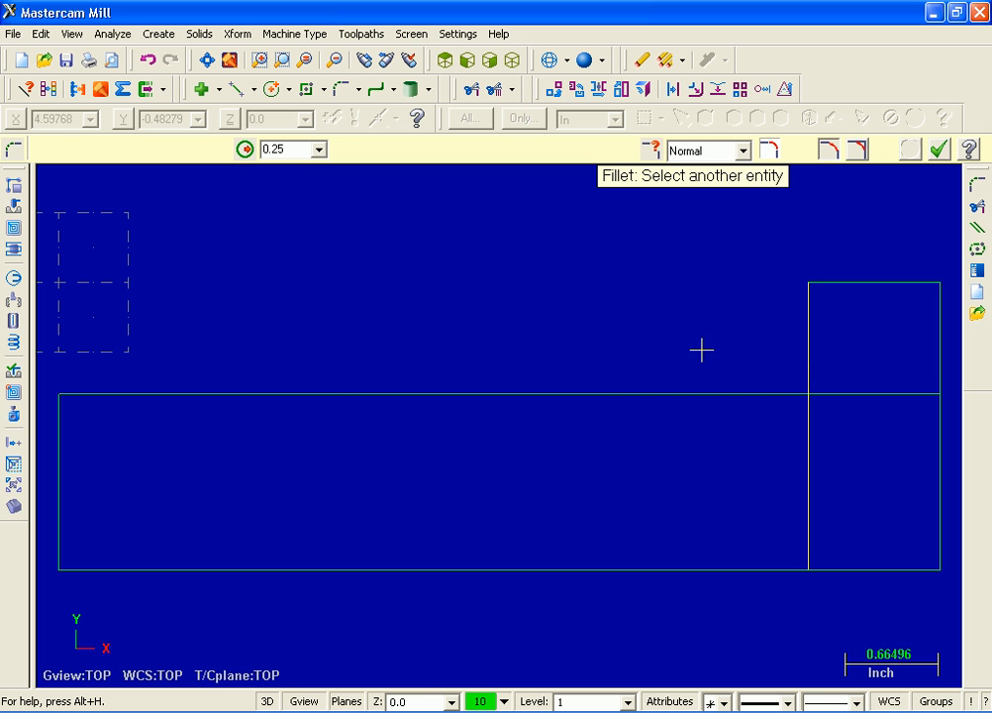
{"action": "left_click", "coordinate": [610, 393]}
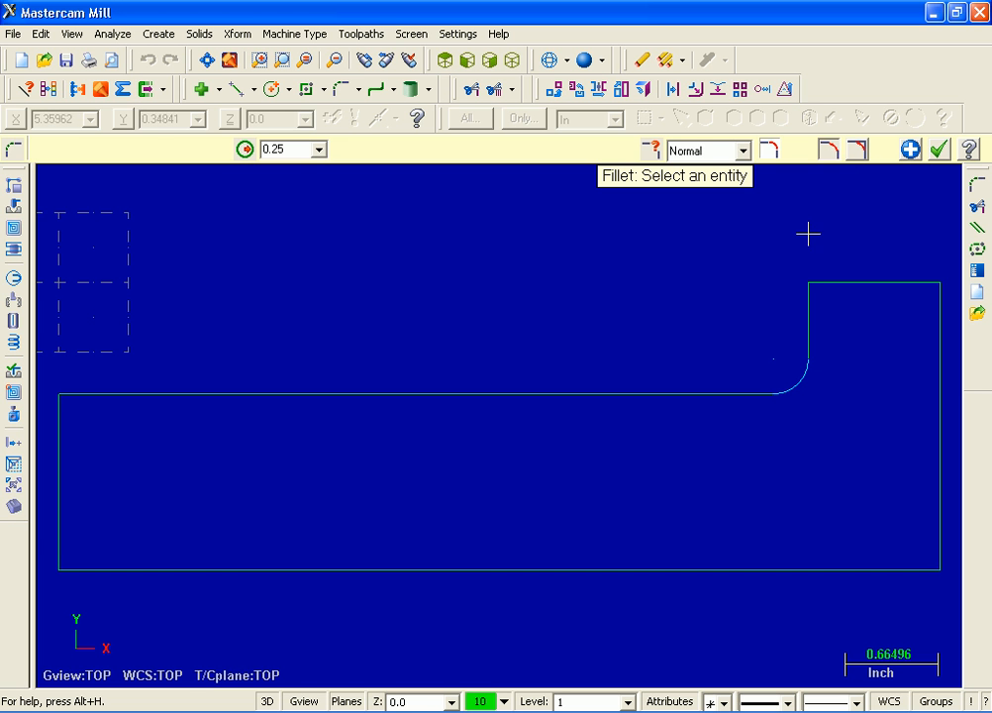
{"action": "left_click", "coordinate": [940, 152]}
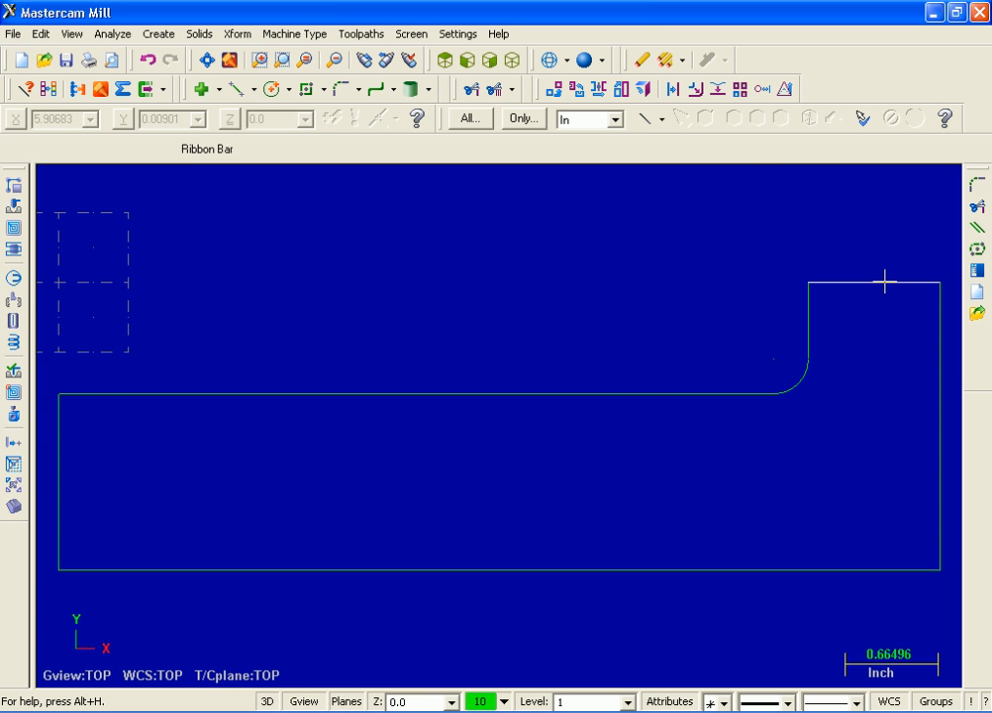
- Delete the short horizontal line that closes the profile at the top
{"action": "left_click", "coordinate": [648, 67]}
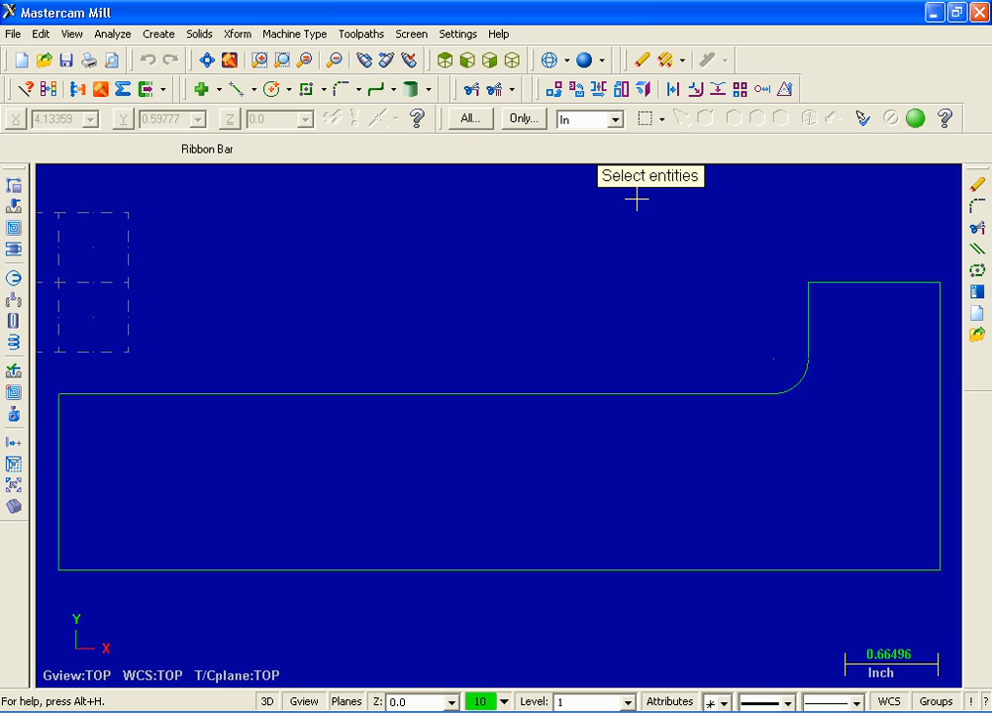
{"action": "left_click", "coordinate": [864, 283]}
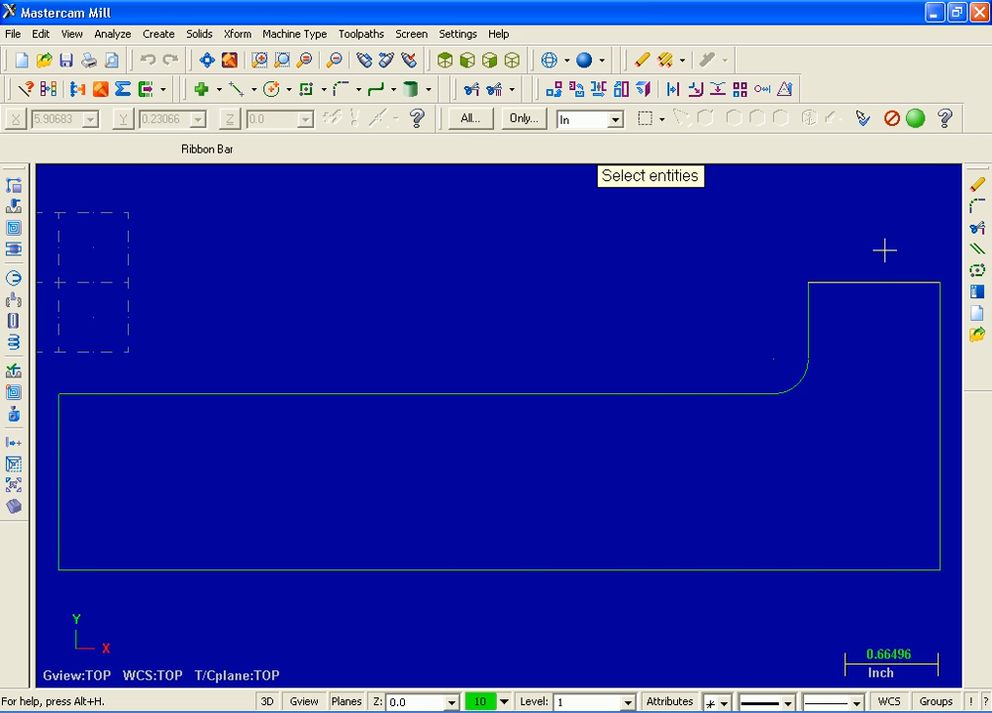
{"action": "left_click", "coordinate": [916, 127]}
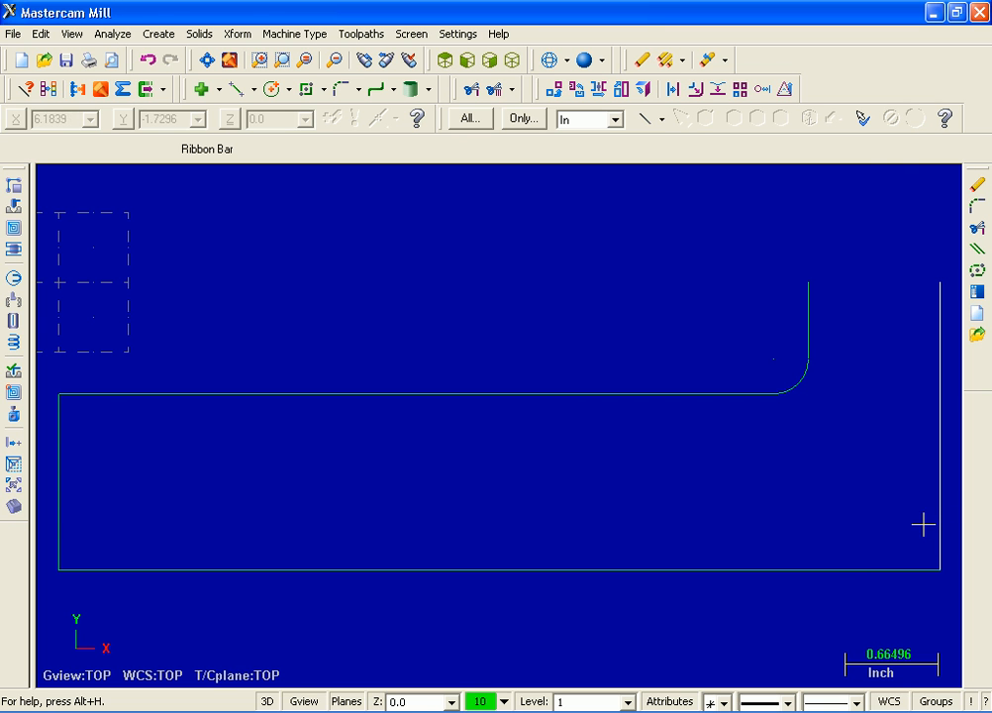
- Chamfer the profile's lower-right corner with a single distance of 0.75 inch
{"action": "left_click", "coordinate": [156, 33]}
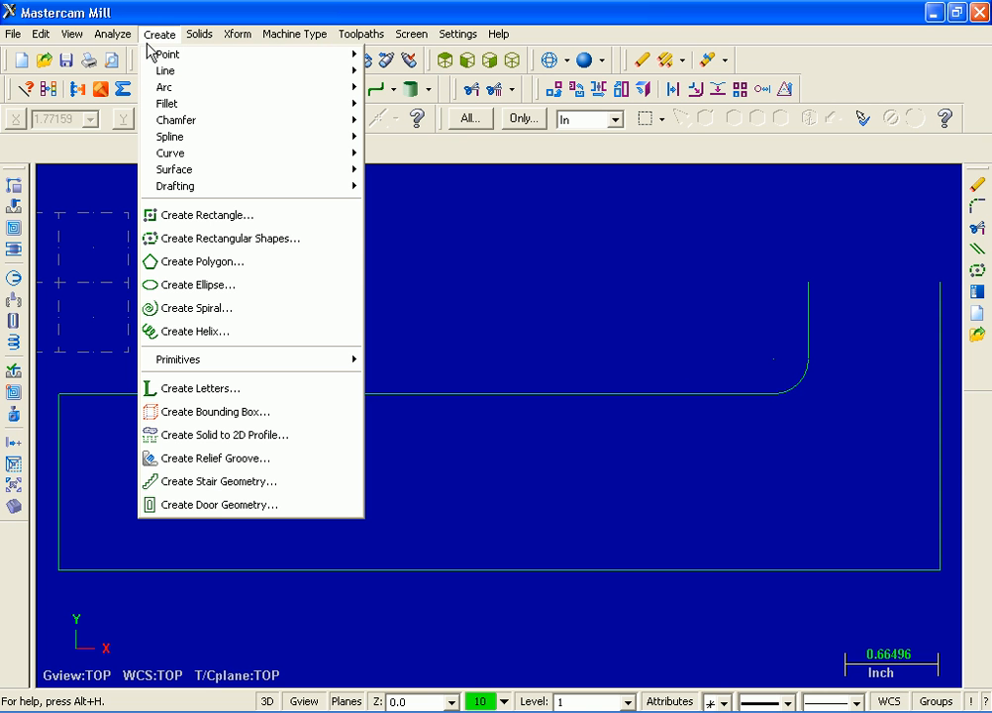
{"action": "mouse_move", "coordinate": [206, 124]}
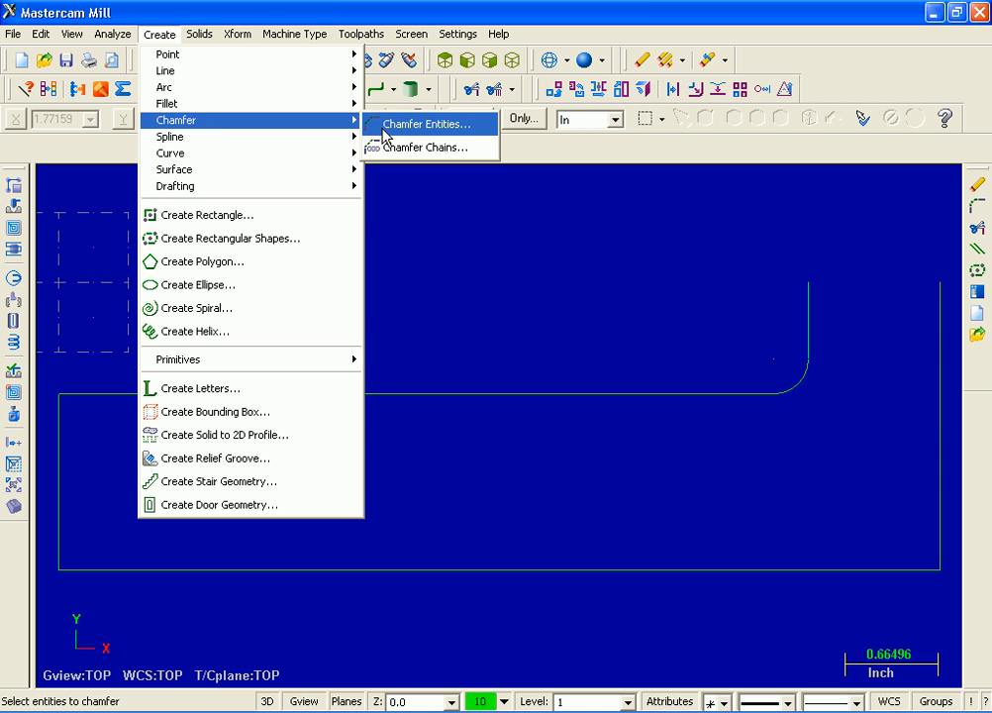
{"action": "left_click", "coordinate": [384, 136]}
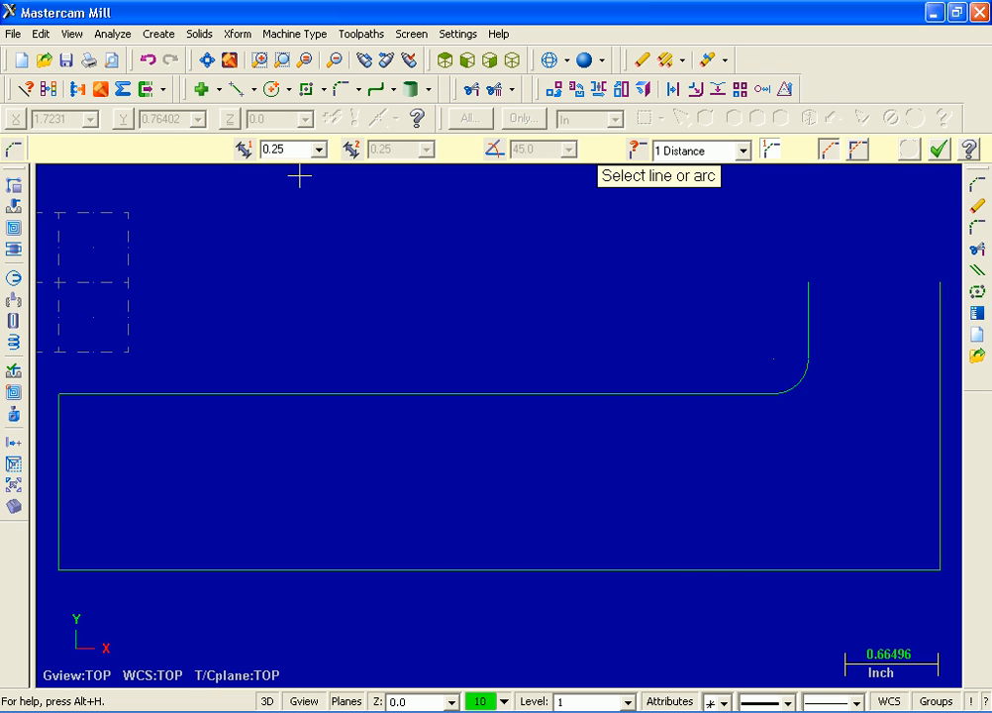
{"action": "left_click", "coordinate": [305, 150]}
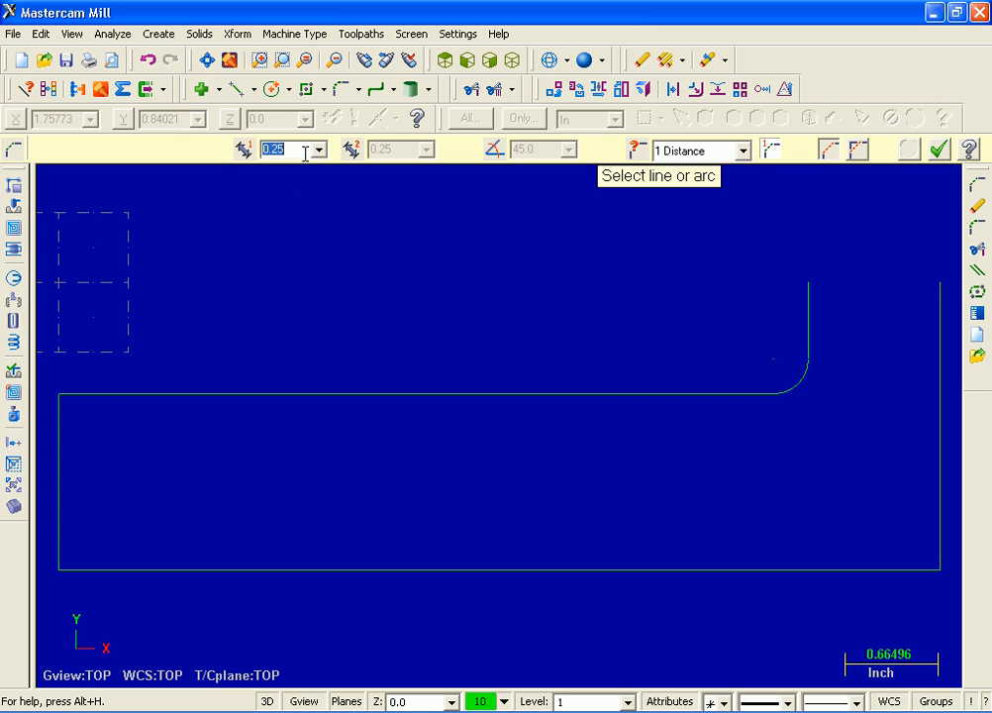
{"action": "key", "text": "BackSpace"}
{"action": "type", "text": ".75"}
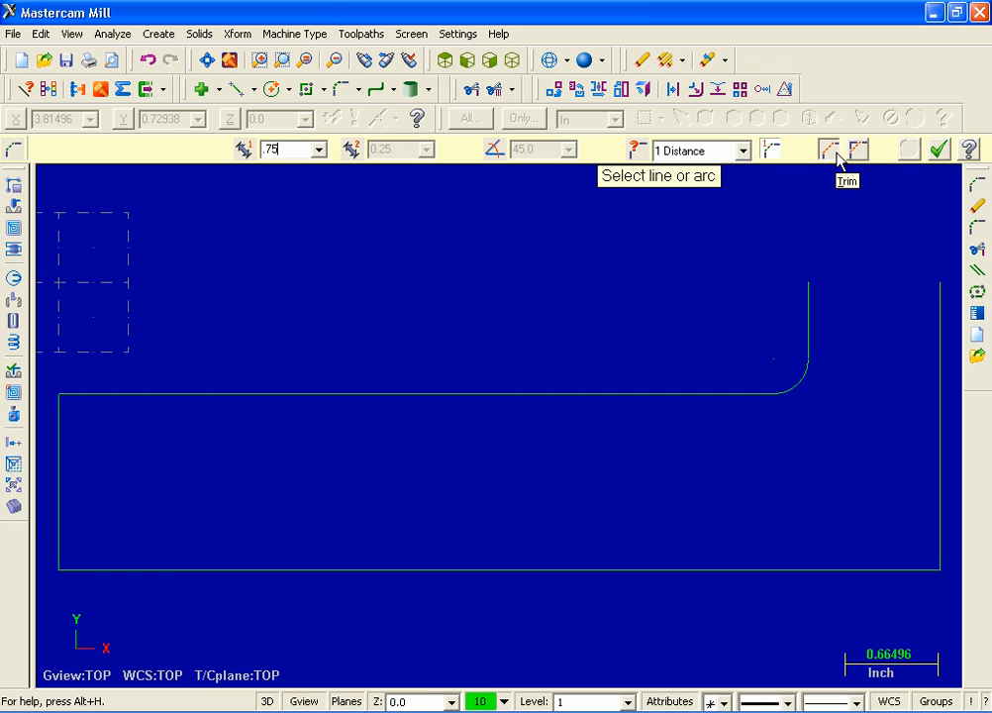
{"action": "key", "text": "Return"}
{"action": "left_click", "coordinate": [936, 471]}
{"action": "left_click", "coordinate": [767, 563]}
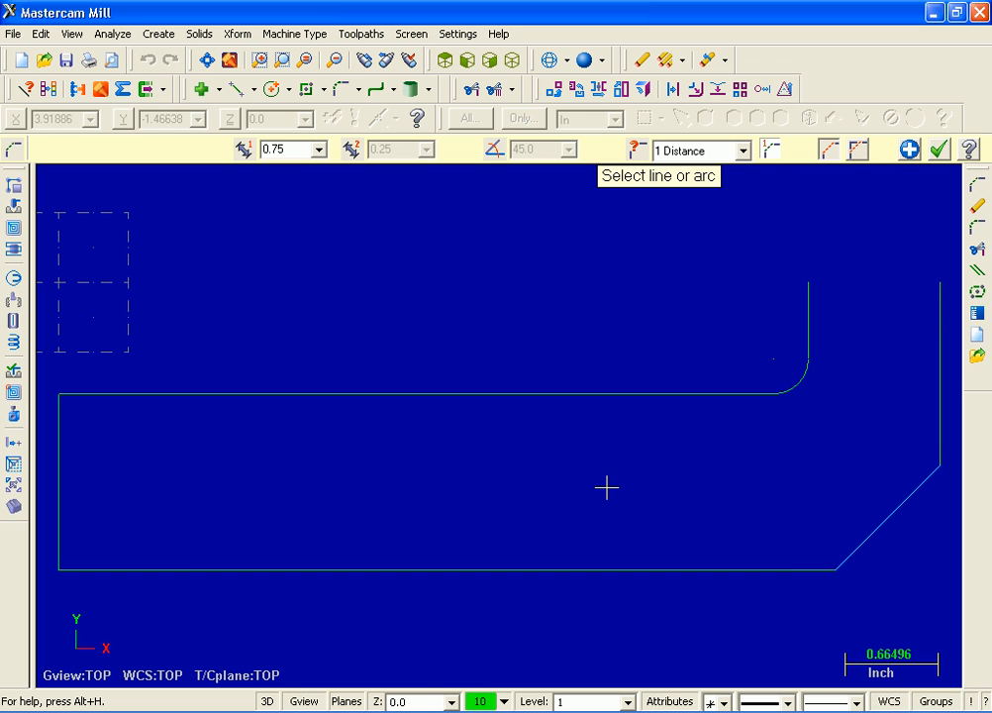
{"action": "left_click", "coordinate": [941, 152]}
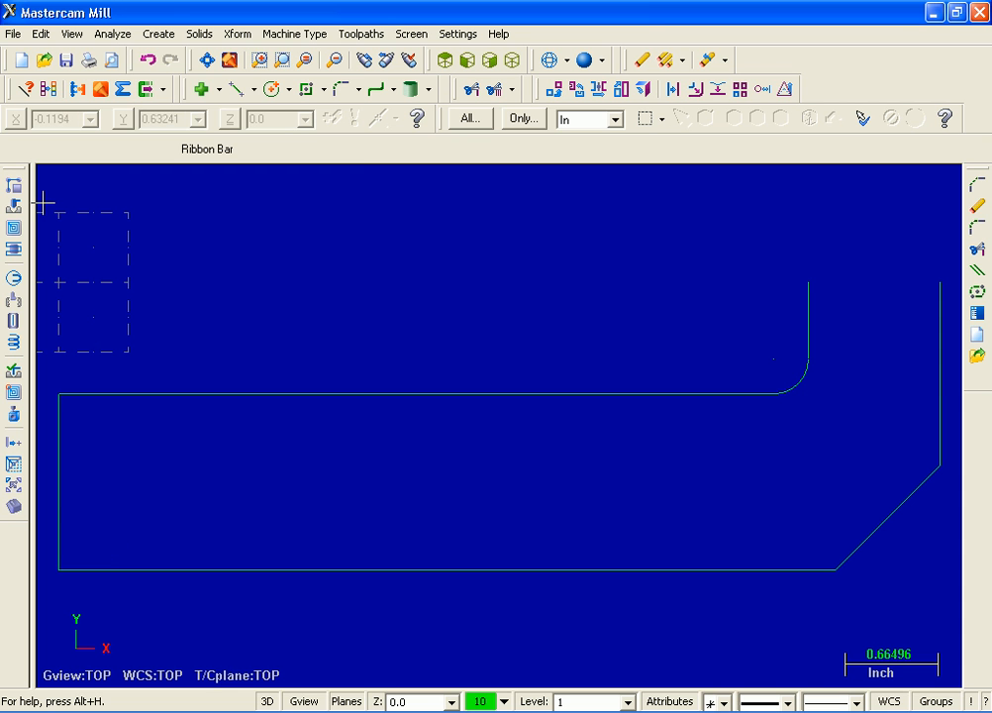
- Fillet the profile's lower-left corner with a 0.56 inch radius
{"action": "left_click", "coordinate": [159, 36]}
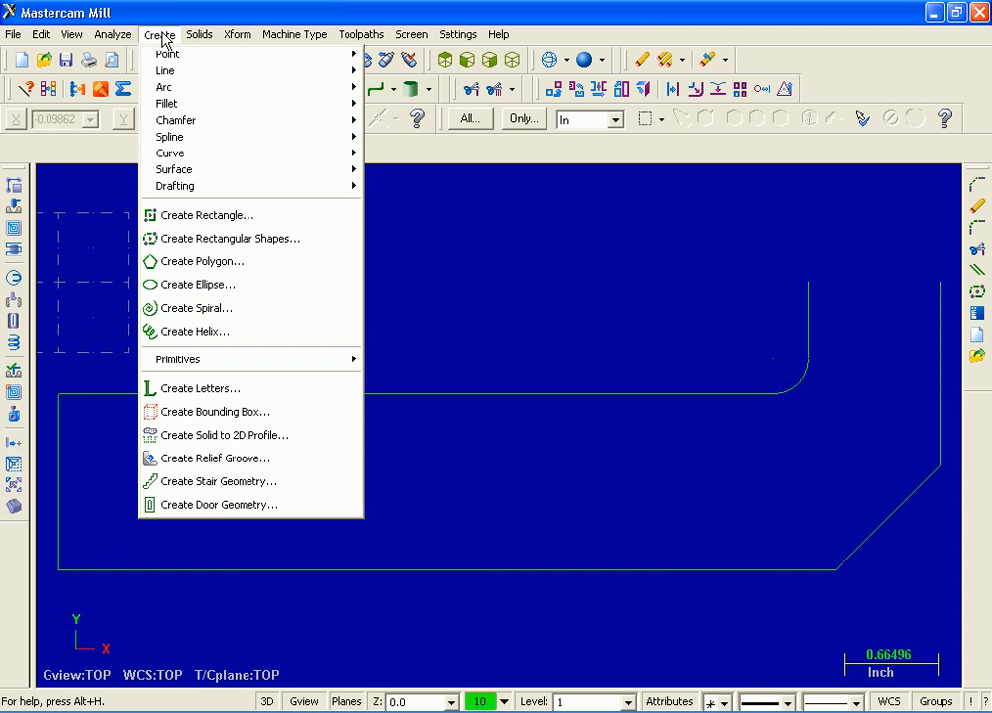
{"action": "mouse_move", "coordinate": [166, 103]}
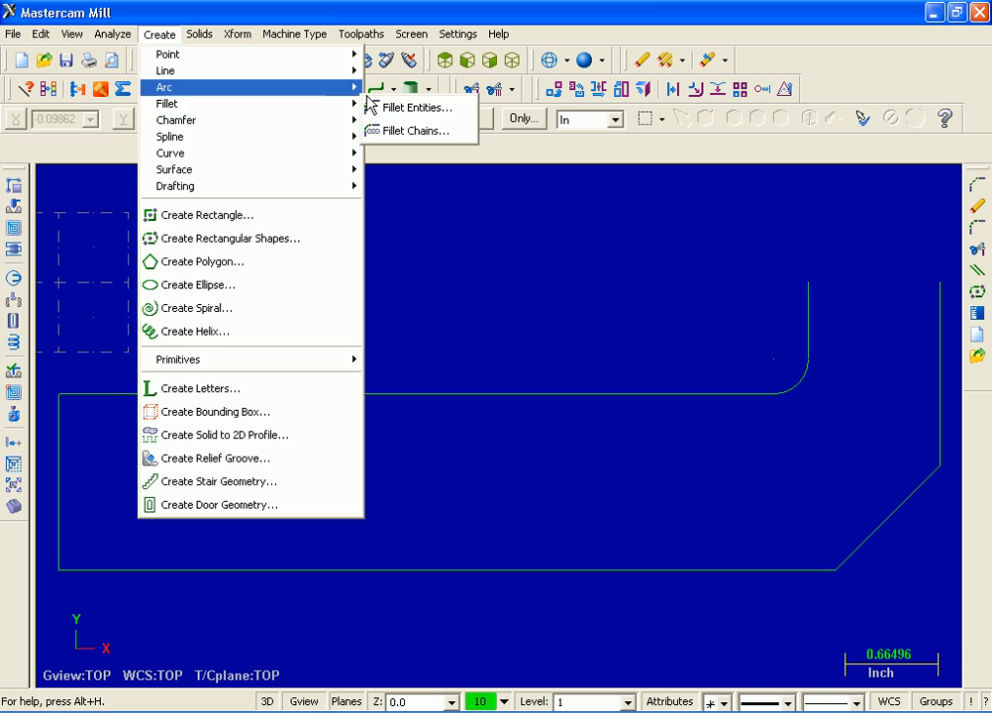
{"action": "left_click", "coordinate": [390, 108]}
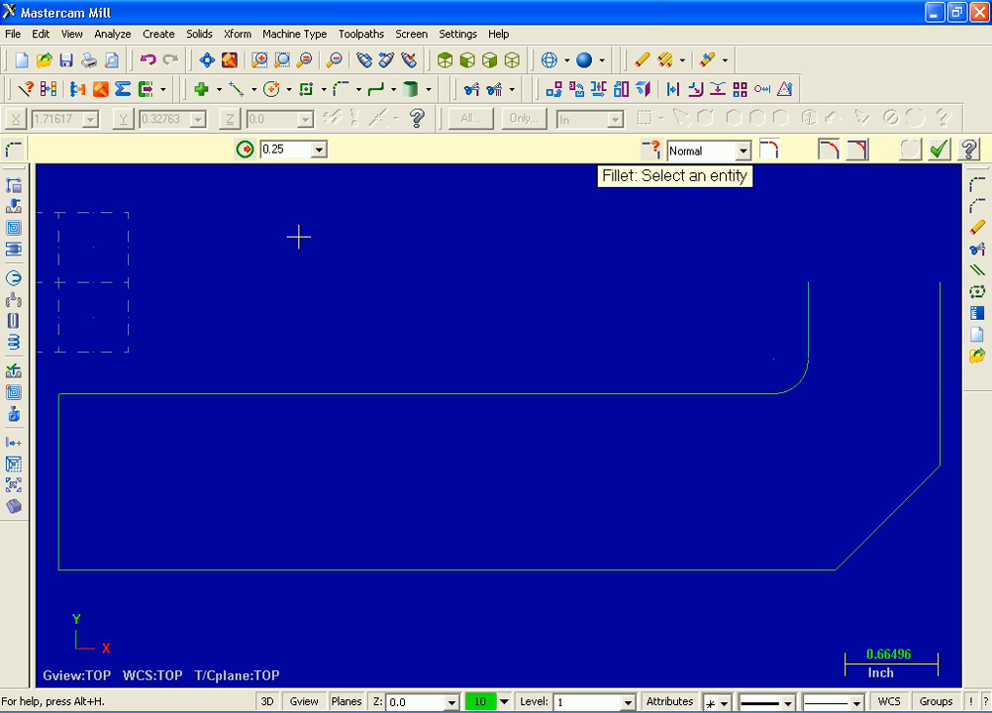
{"action": "double_click", "coordinate": [285, 149]}
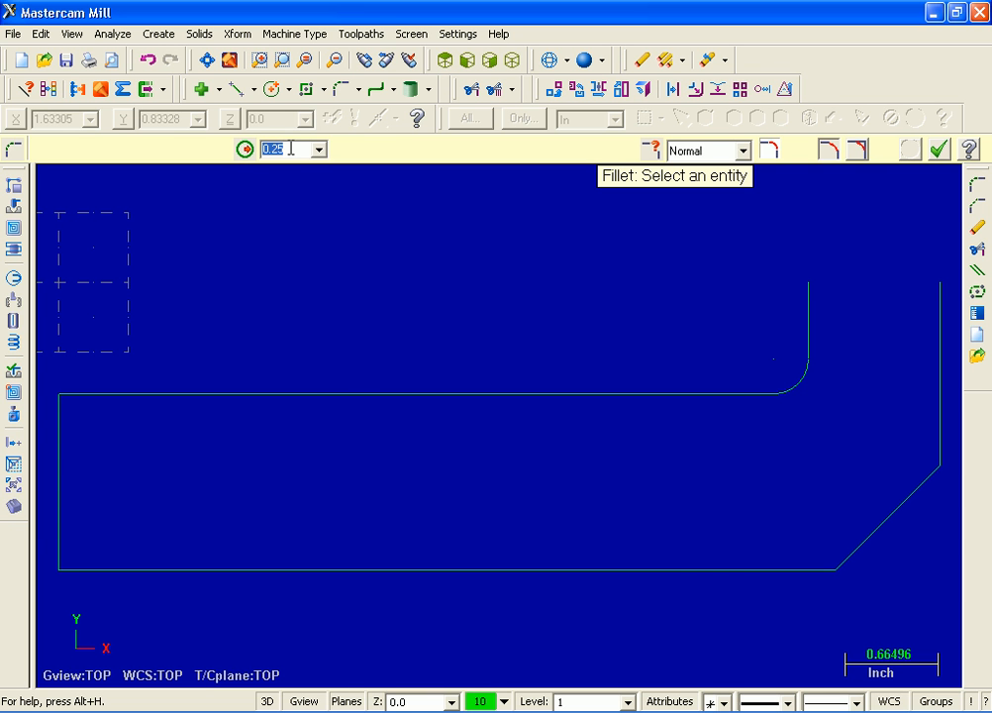
{"action": "key", "text": "BackSpace"}
{"action": "type", "text": "0.56"}
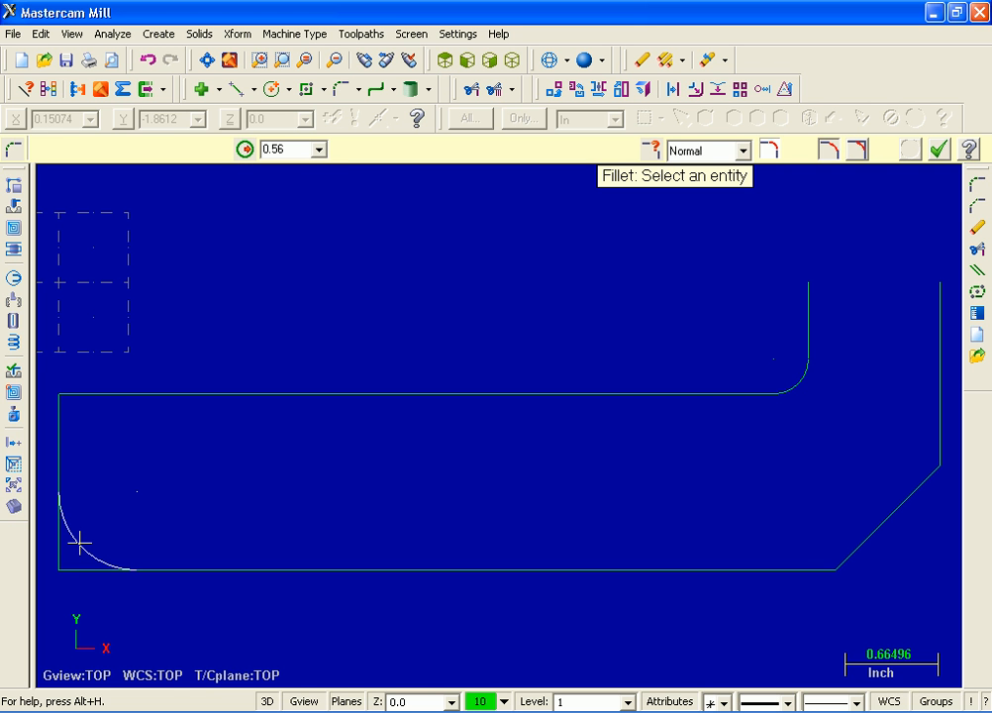
{"action": "left_click", "coordinate": [79, 542]}
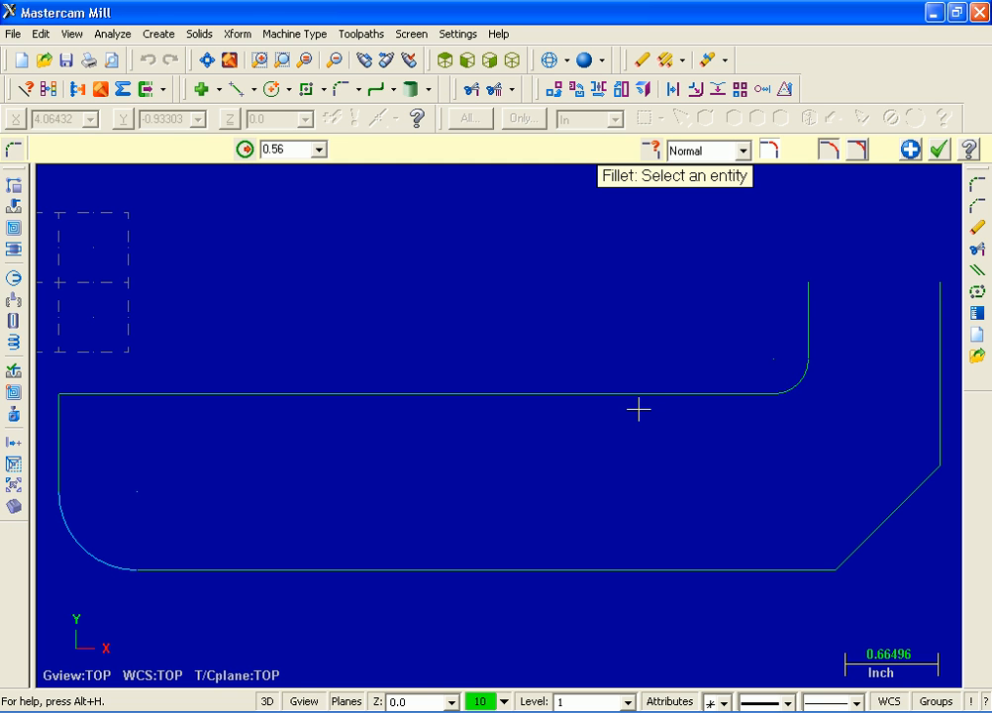
{"action": "left_click", "coordinate": [939, 150]}
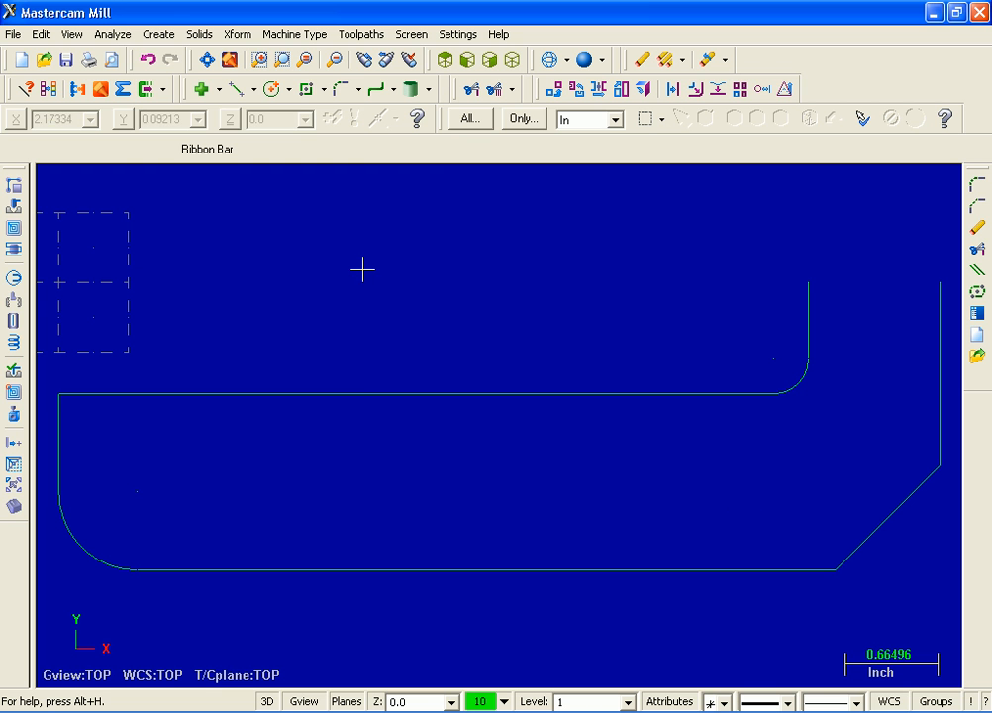
- Create a 0.5 inch diameter circle centred on the lower-left fillet's centre point, keeping the diameter locked for further circles
{"action": "left_click", "coordinate": [157, 37]}
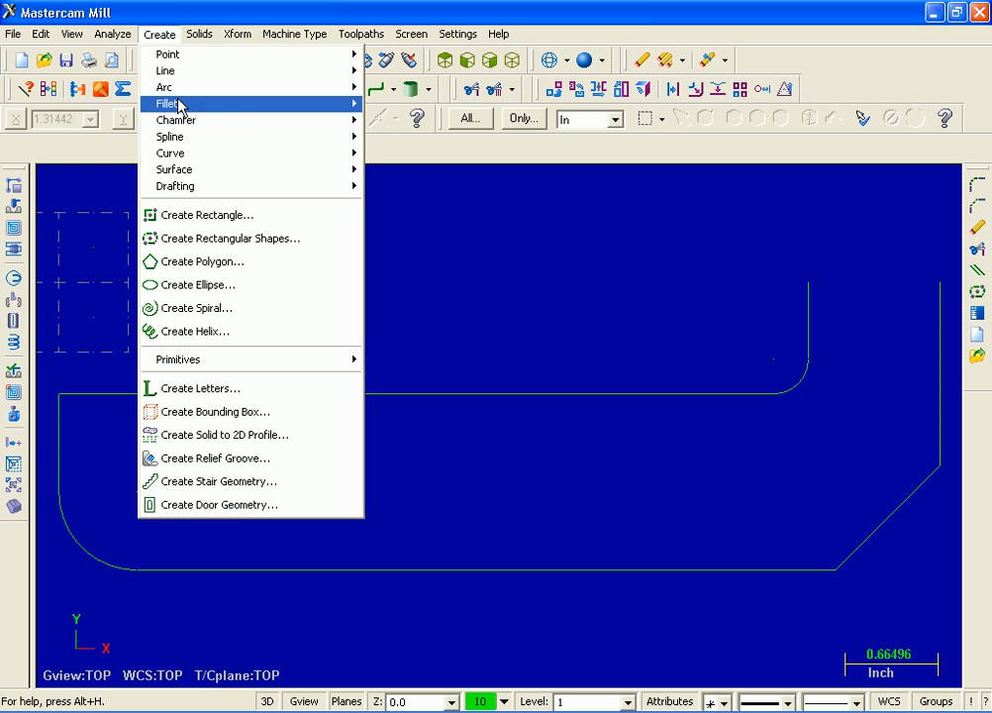
{"action": "mouse_move", "coordinate": [192, 96]}
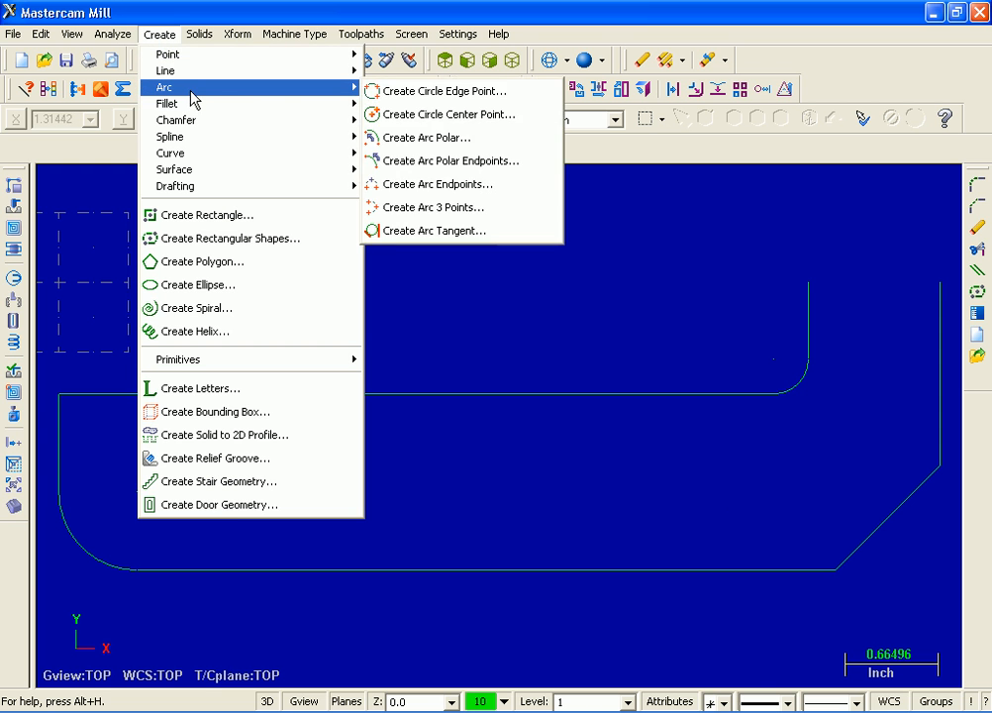
{"action": "left_click", "coordinate": [447, 114]}
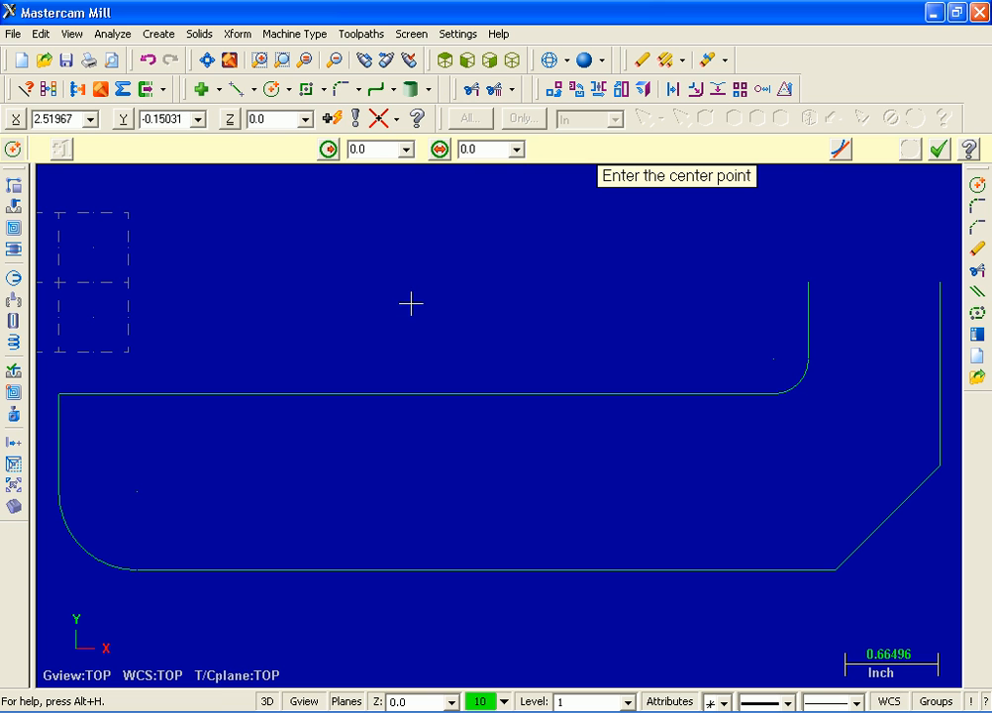
{"action": "left_click", "coordinate": [481, 149]}
{"action": "type", "text": ".5"}
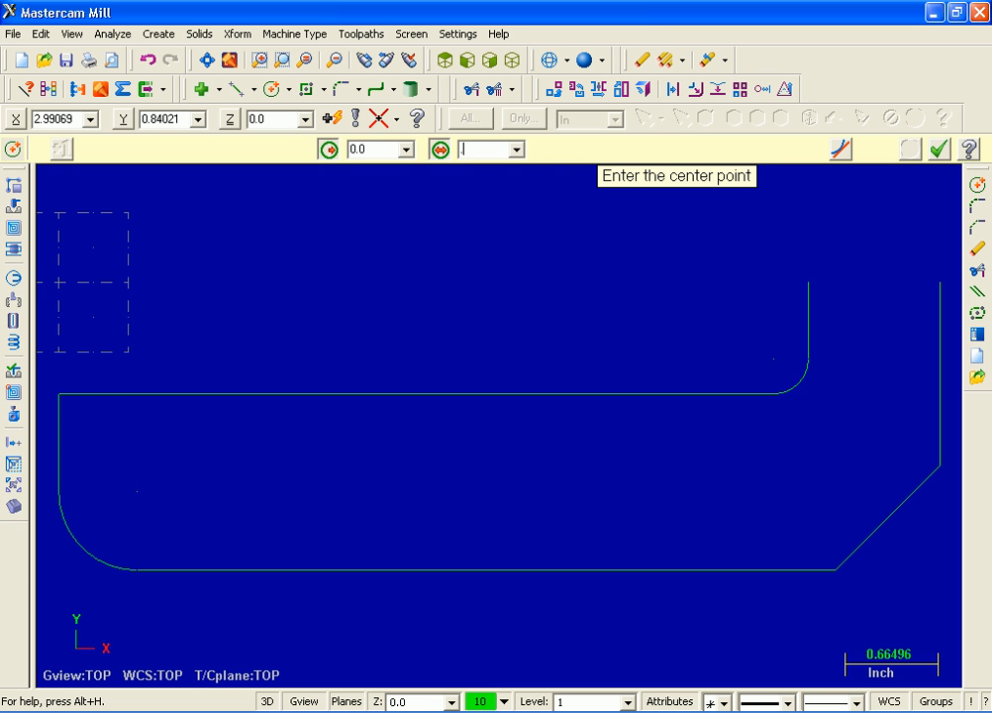
{"action": "key", "text": "Return"}
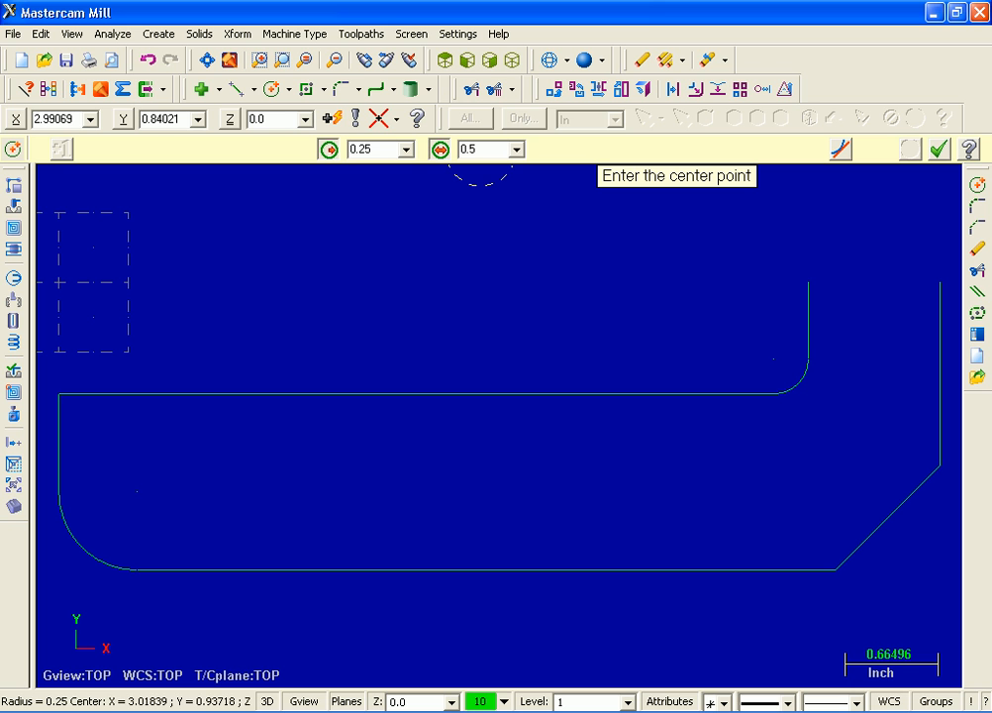
{"action": "left_click", "coordinate": [441, 149]}
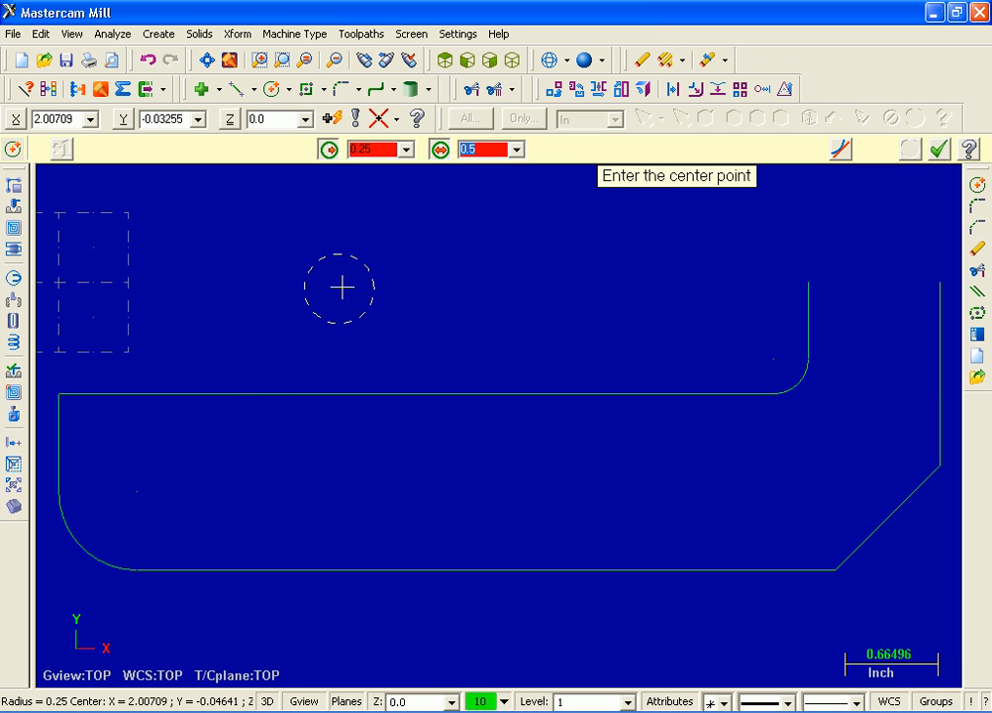
{"action": "left_click", "coordinate": [132, 492]}
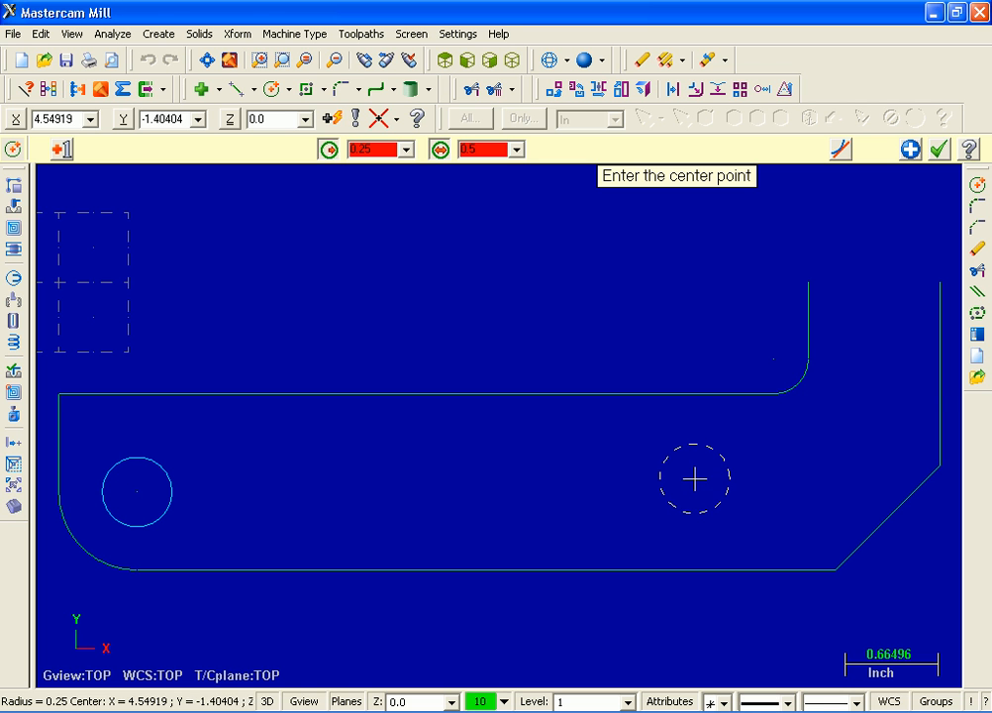
- Create a second 0.5 inch diameter circle 3.5 inches to the right, centred at X 0.56+3.5, Y -1.5
{"action": "left_click", "coordinate": [335, 118]}
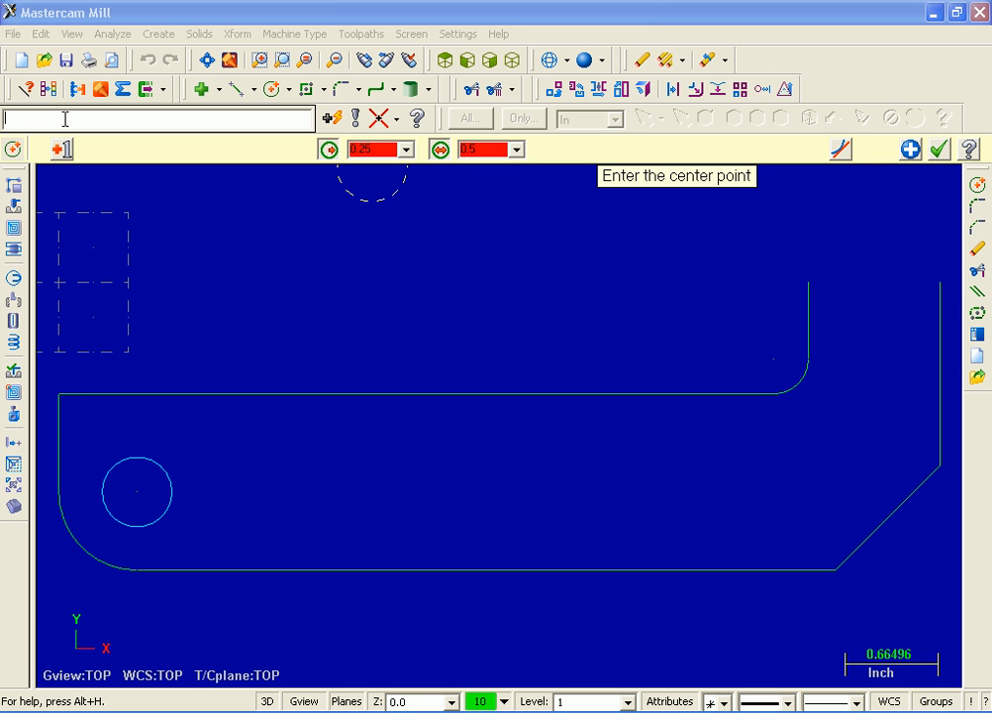
{"action": "type", "text": "0,"}
{"action": "type", "text": "56"}
{"action": "type", "text": "+"}
{"action": "type", "text": "3.5"}
{"action": "type", "text": ","}
{"action": "type", "text": "-1.5"}
{"action": "key", "text": "Return"}
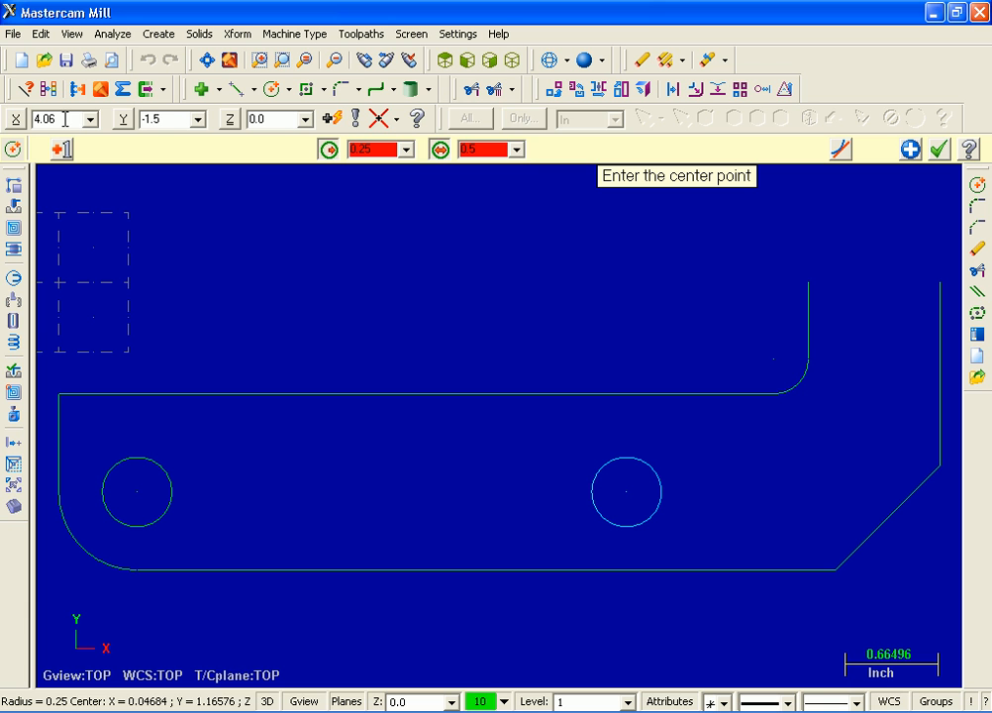
{"action": "left_click", "coordinate": [941, 149]}
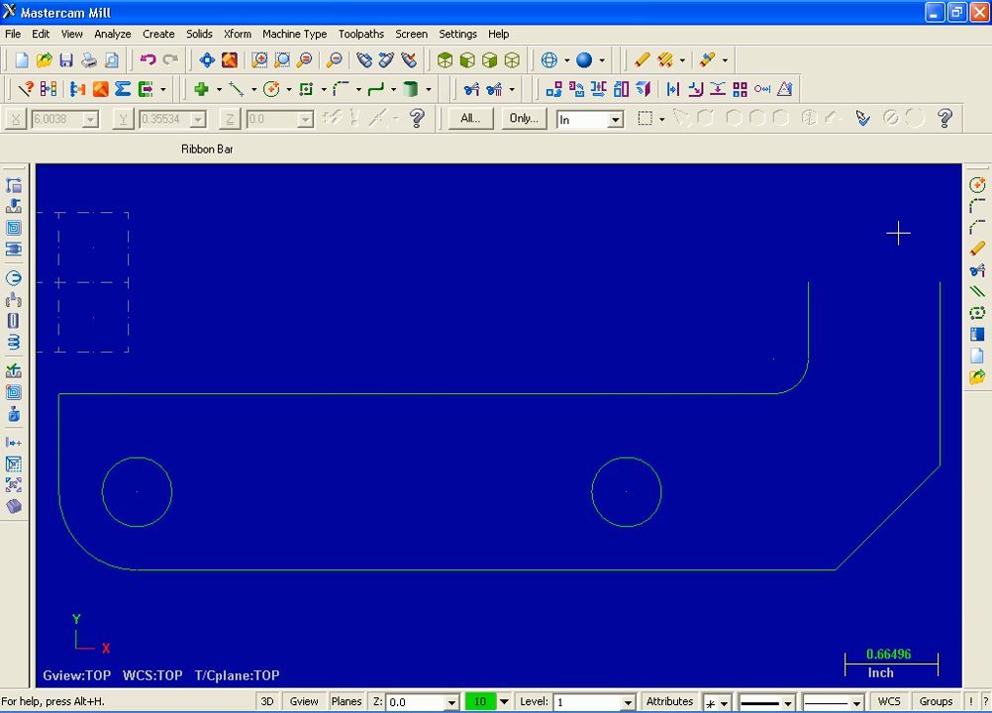
- Mirror all entities as a copy about the horizontal axis at Y 0.0 with the preview fitted, and clear the transform colours
{"action": "left_click", "coordinate": [240, 33]}
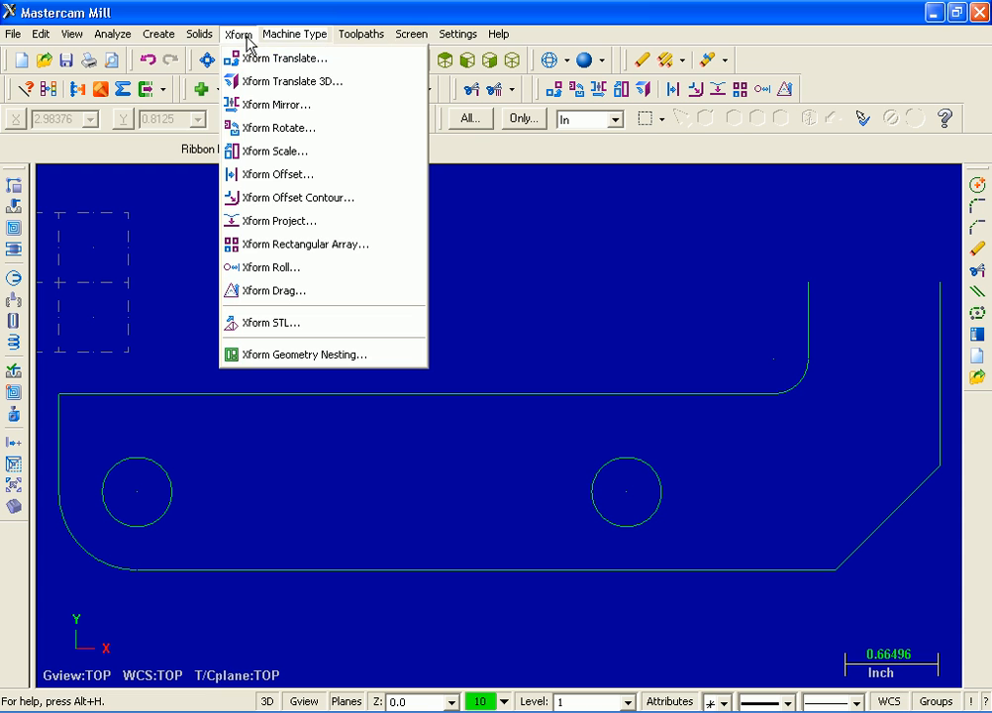
{"action": "left_click", "coordinate": [301, 105]}
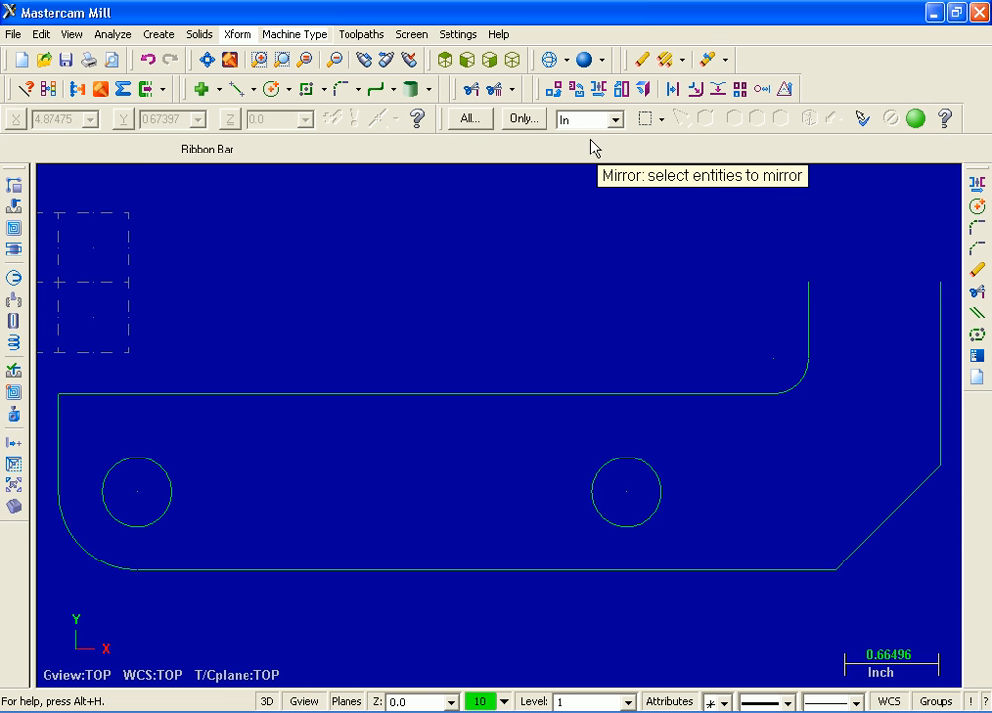
{"action": "left_click", "coordinate": [467, 119]}
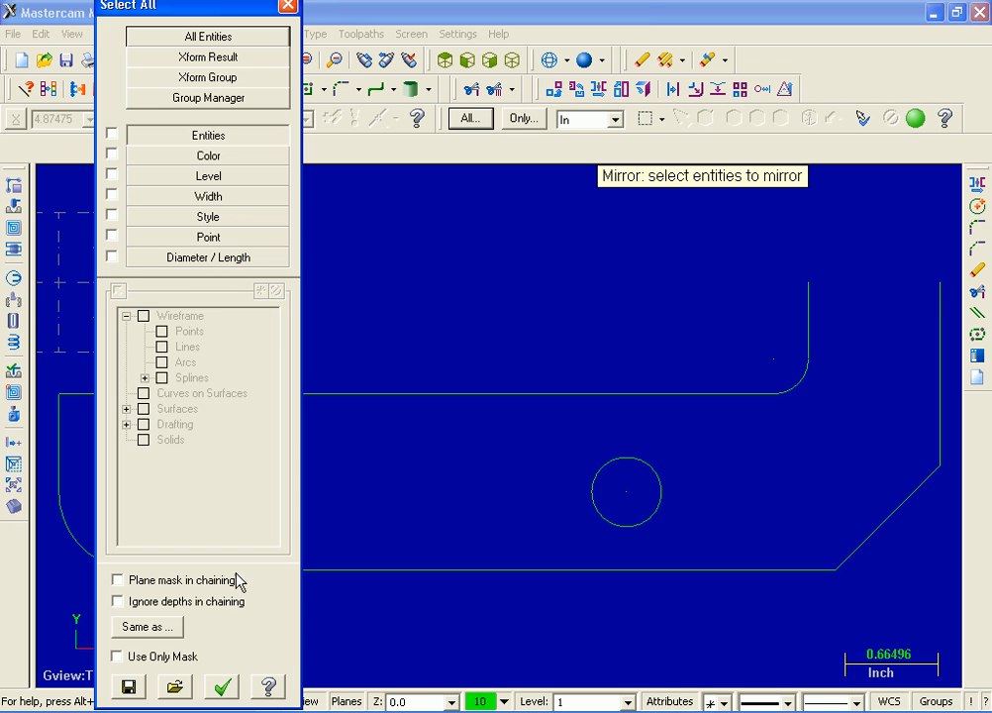
{"action": "left_click", "coordinate": [224, 686]}
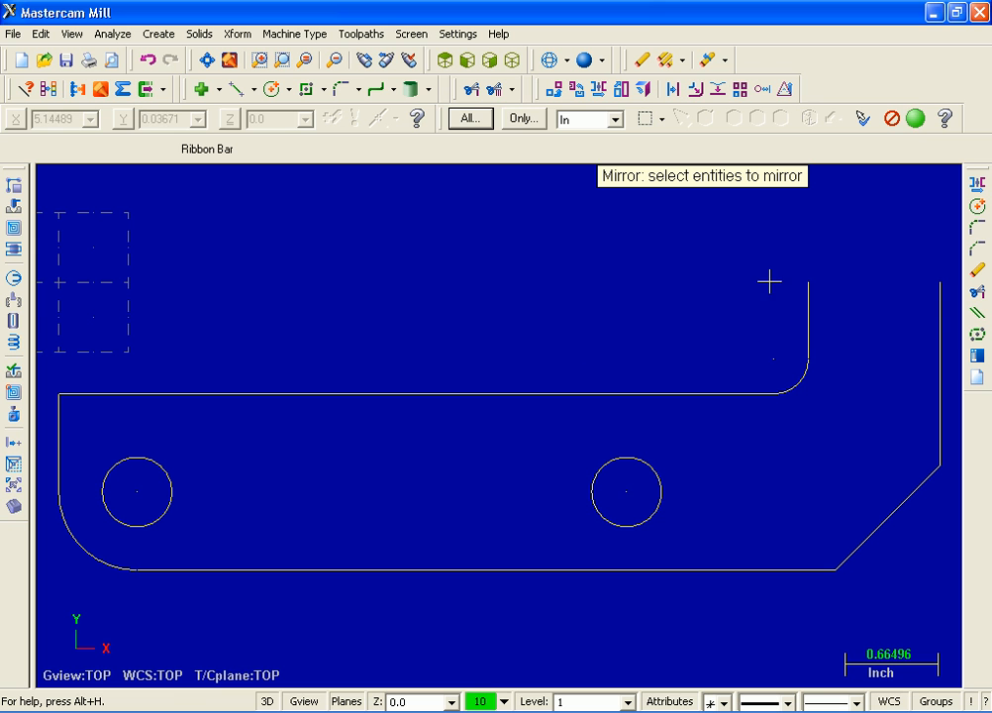
{"action": "left_click", "coordinate": [914, 119]}
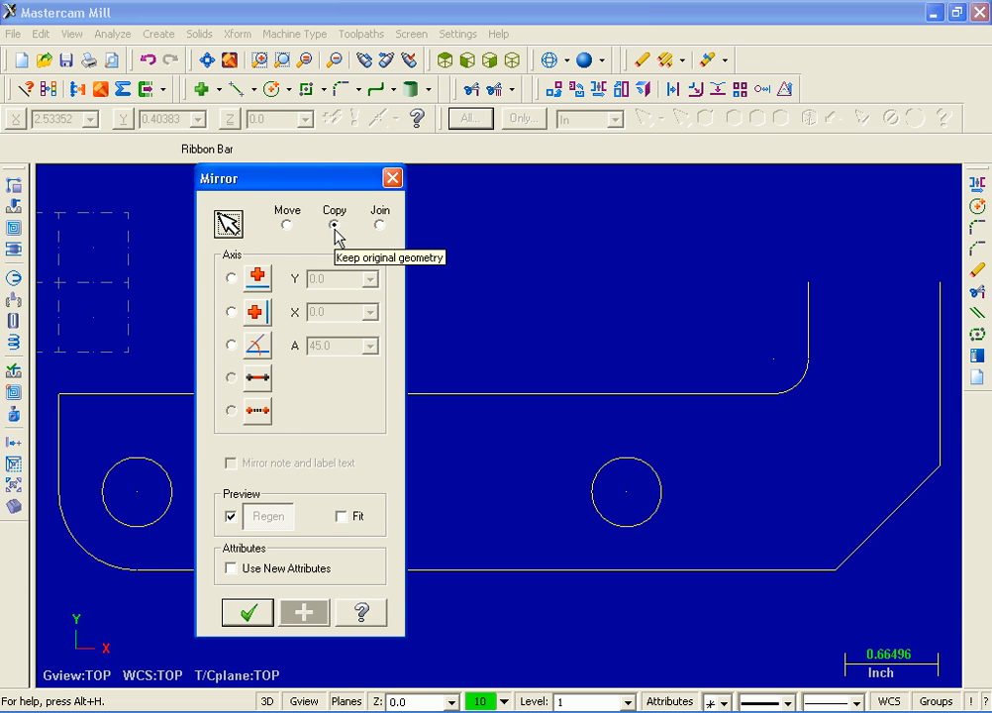
{"action": "left_click", "coordinate": [232, 280]}
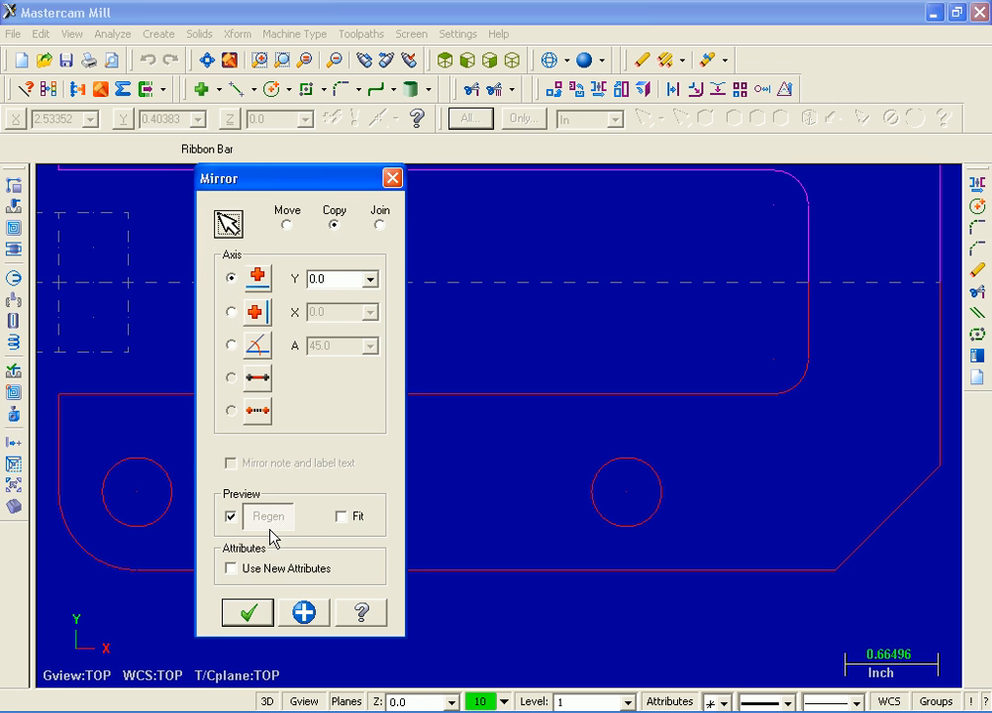
{"action": "left_click", "coordinate": [341, 516]}
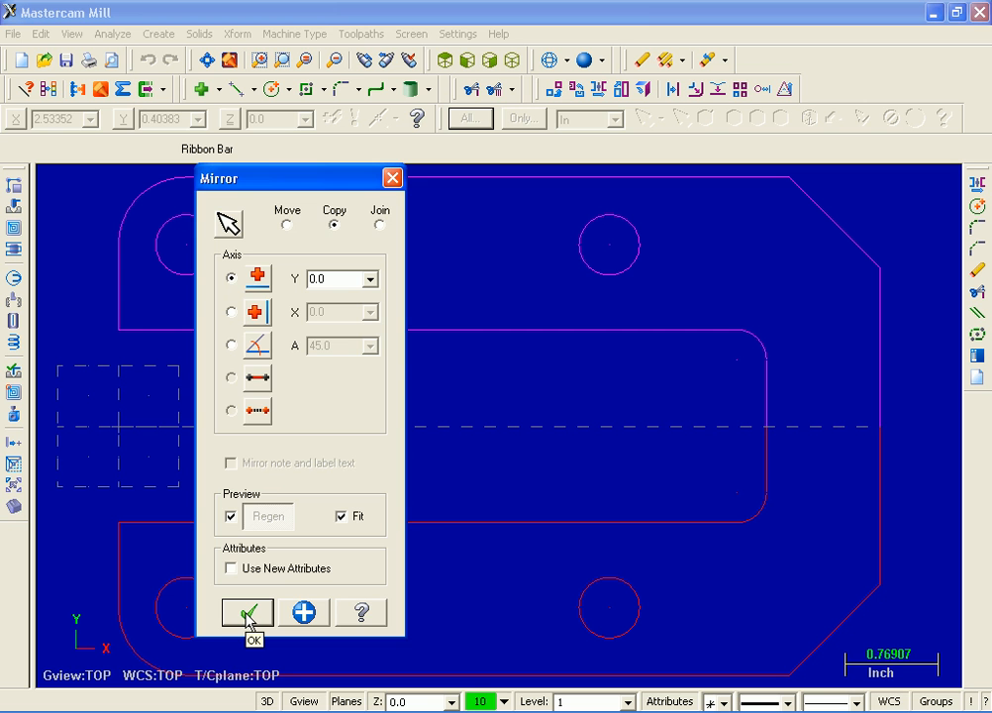
{"action": "left_click", "coordinate": [247, 615]}
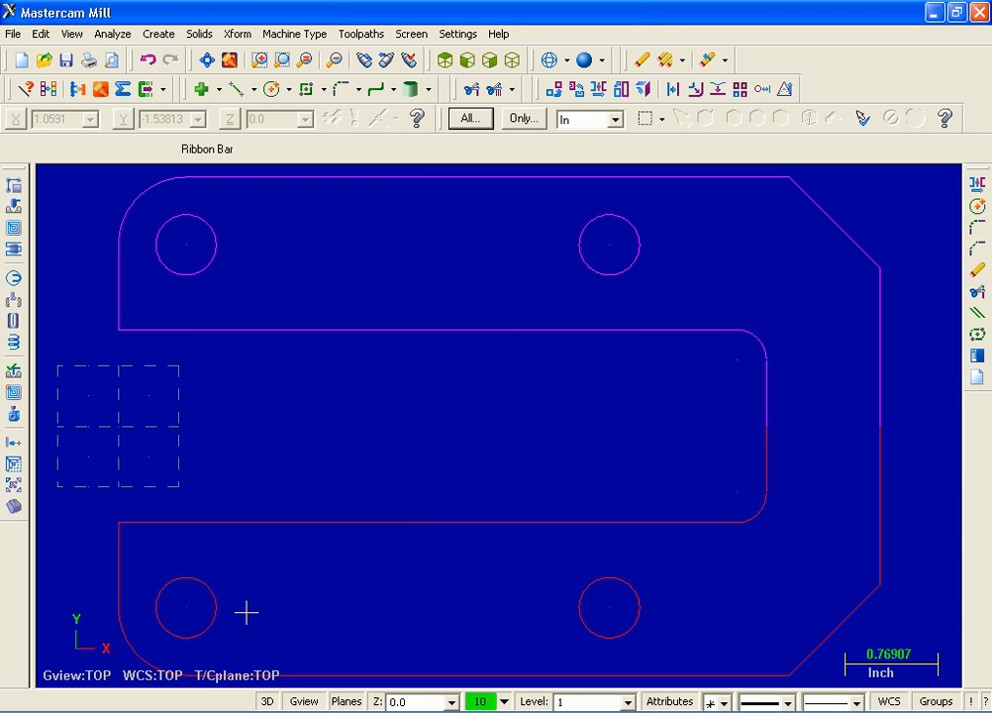
{"action": "left_click", "coordinate": [49, 89]}
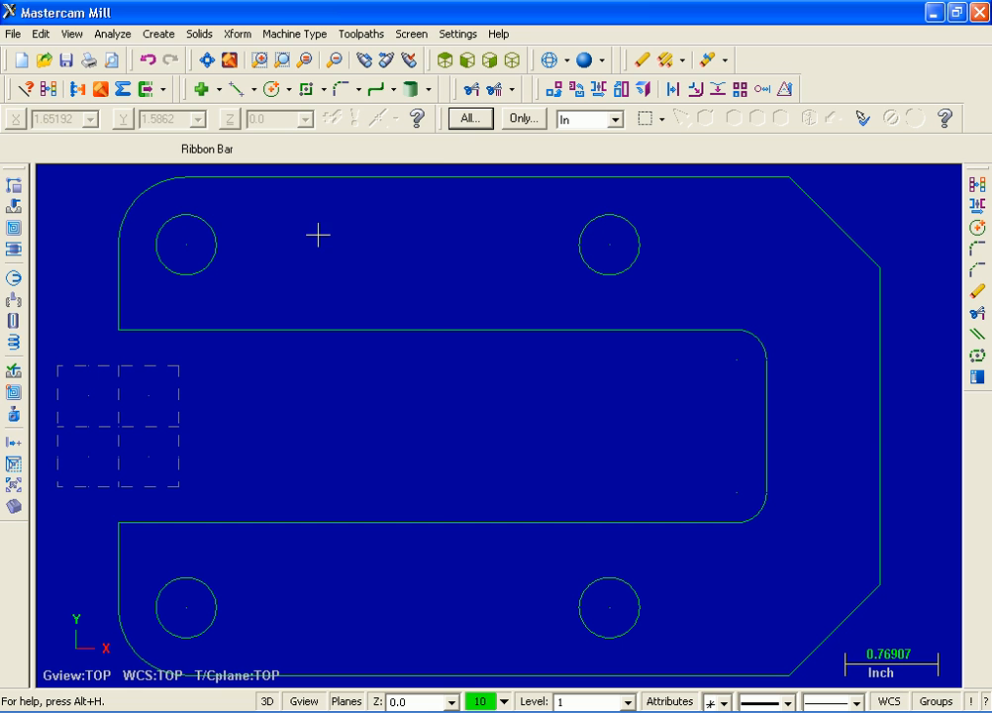
- Start saving the finished profile under a new file name as a Mastercam X file in the Mill_Tutorial_1 folder
{"action": "left_click", "coordinate": [13, 34]}
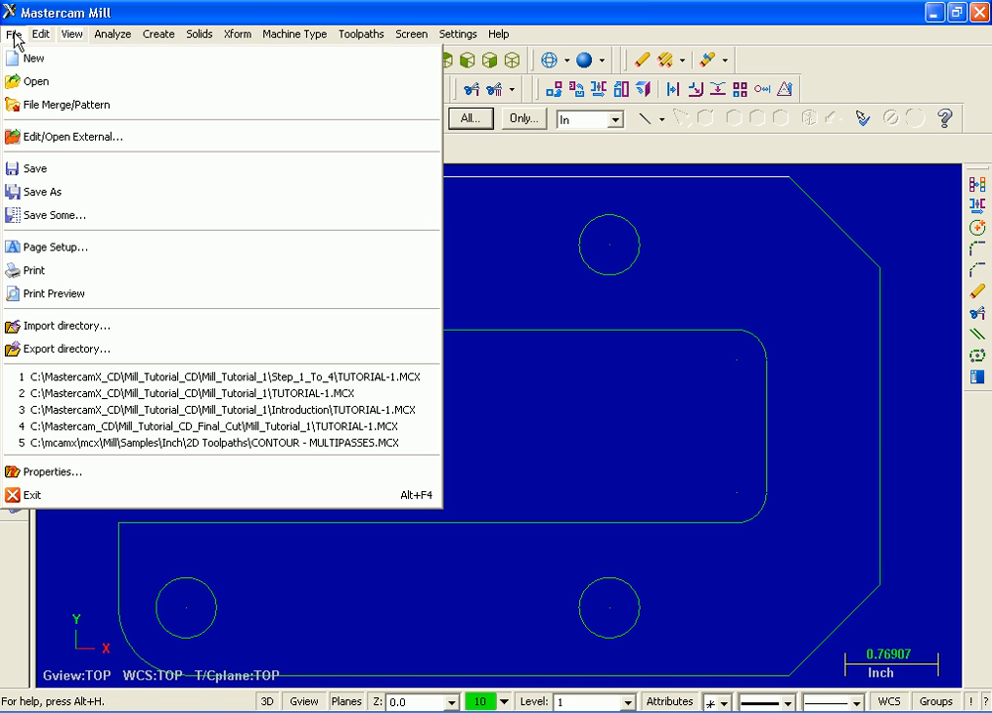
{"action": "left_click", "coordinate": [56, 197]}
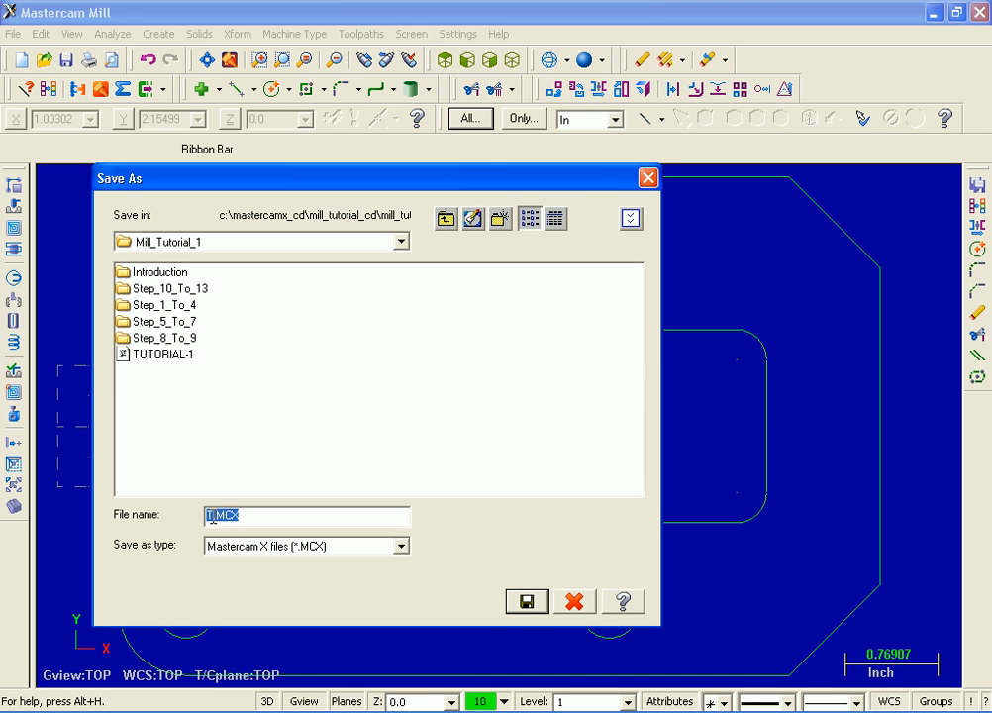